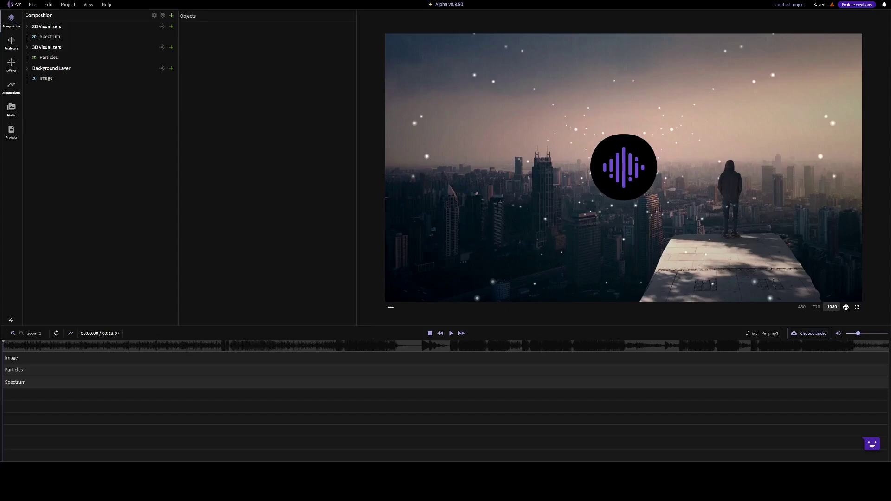
Step: Look through the Image, Particles, Spectrum, 2D Visualizers and 3D Visualizers layer settings
left_click(56, 82)
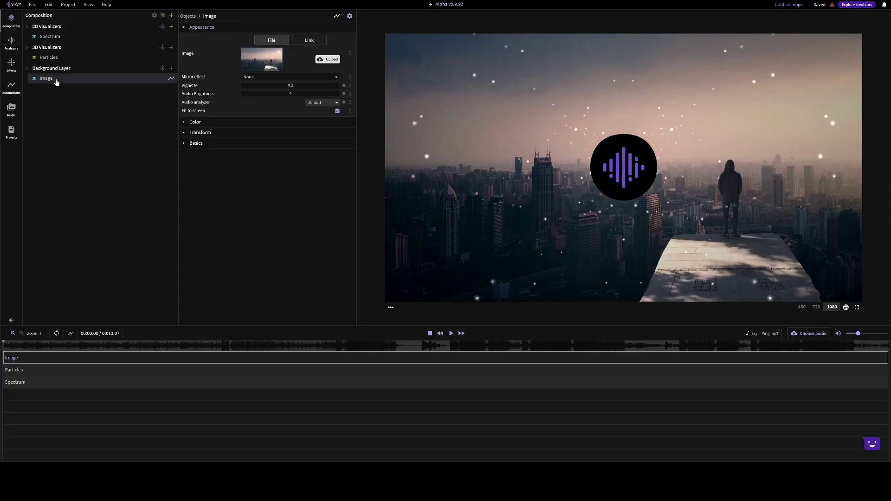
left_click(70, 58)
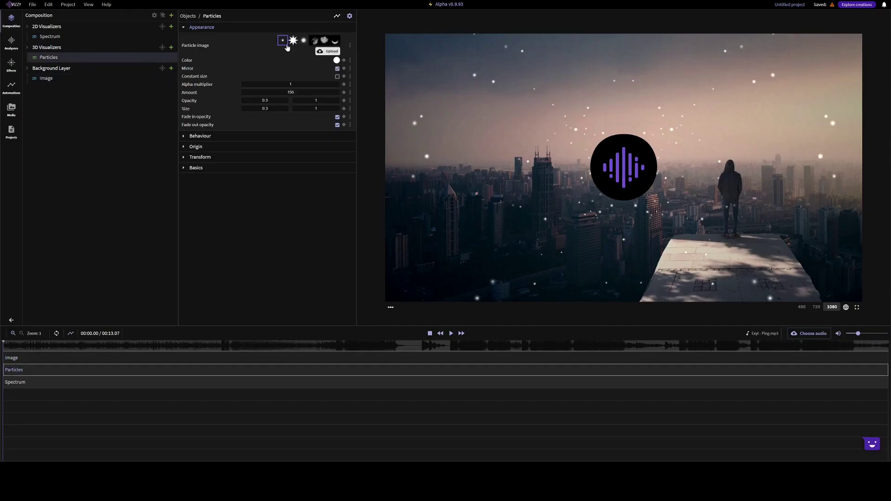
left_click(84, 39)
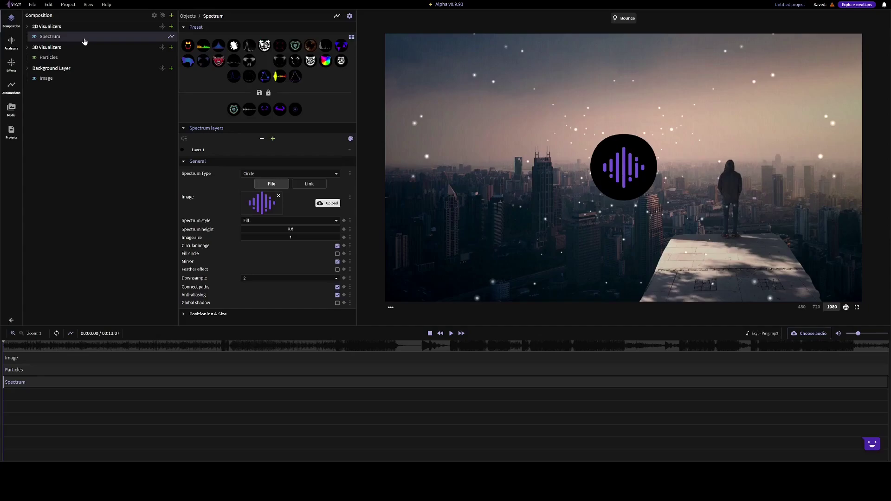
left_click(73, 27)
left_click(64, 49)
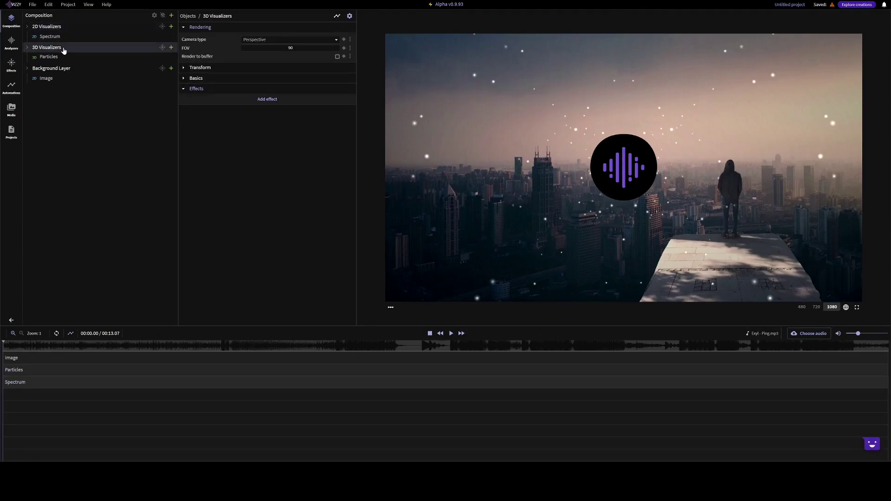
Step: Show the Background Layer's camera settings and keep its camera type Orthographic
left_click(65, 69)
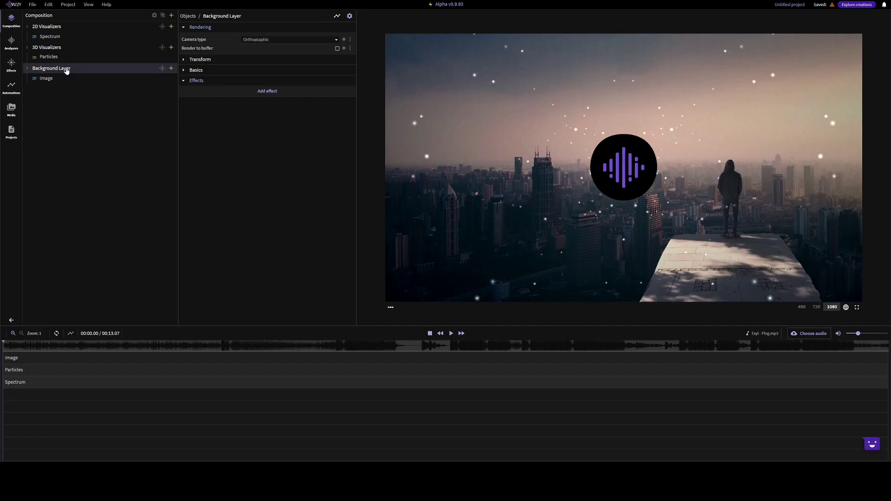
left_click(257, 41)
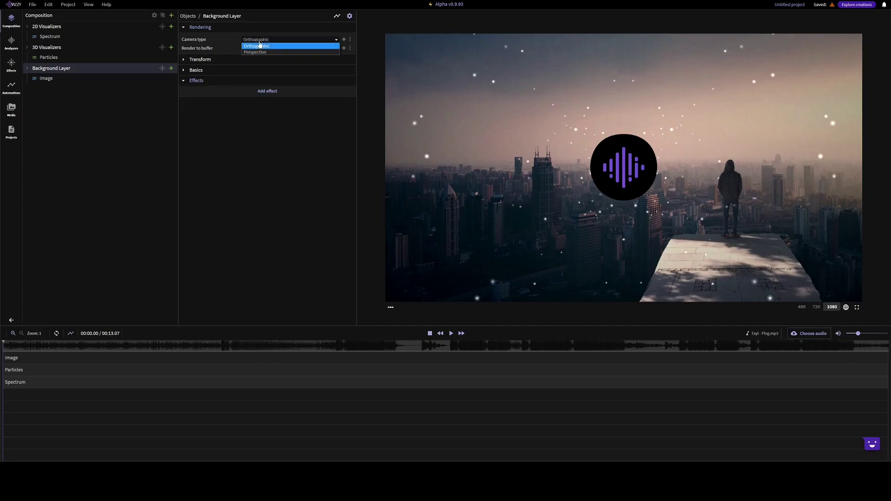
left_click(259, 40)
Step: Isolate the Background Layer and switch the preview to a free 3D view
right_click(132, 74)
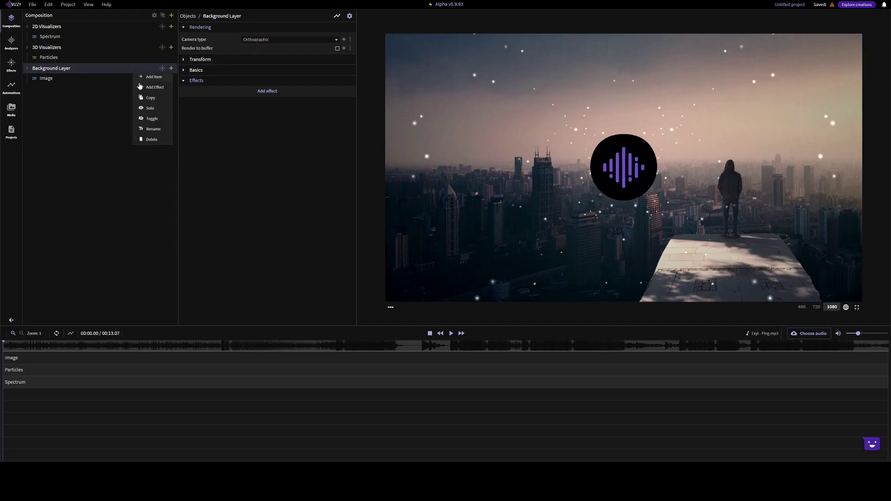
left_click(150, 110)
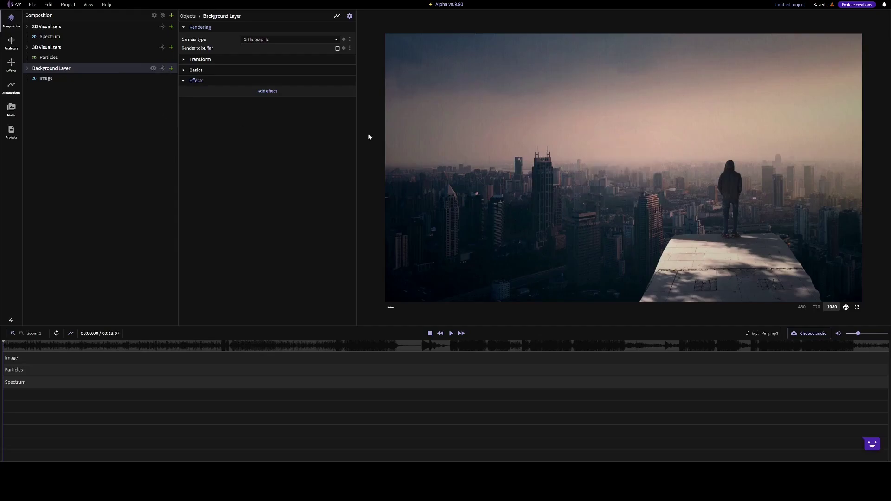
left_click(846, 307)
left_click_drag(612, 212, 679, 212)
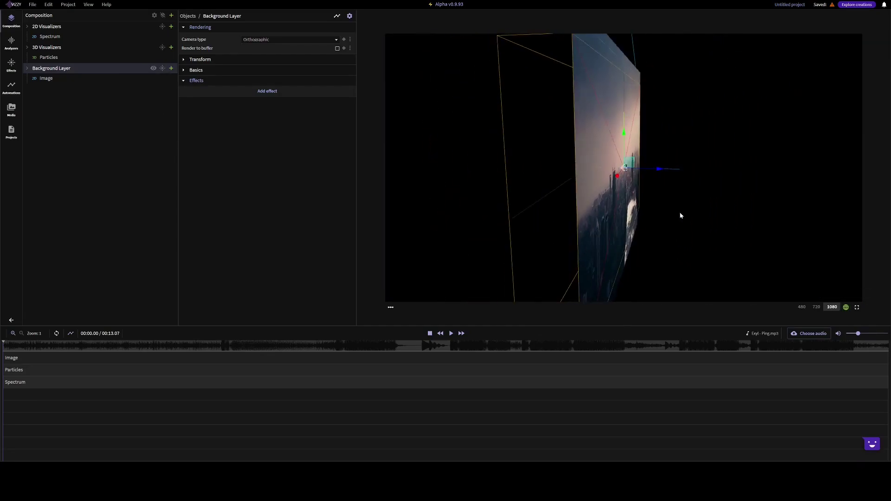
Step: Make the Background Layer camera Perspective with FOV 90, then isolate the 3D Visualizers layer
left_click(273, 41)
left_click(269, 49)
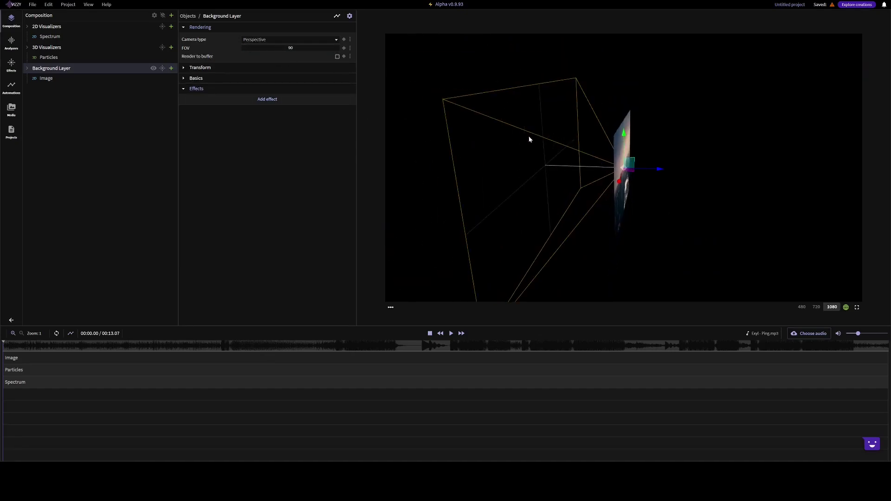
mouse_move(529, 139)
left_mouse_down()
mouse_move(563, 145)
mouse_move(535, 152)
left_mouse_up()
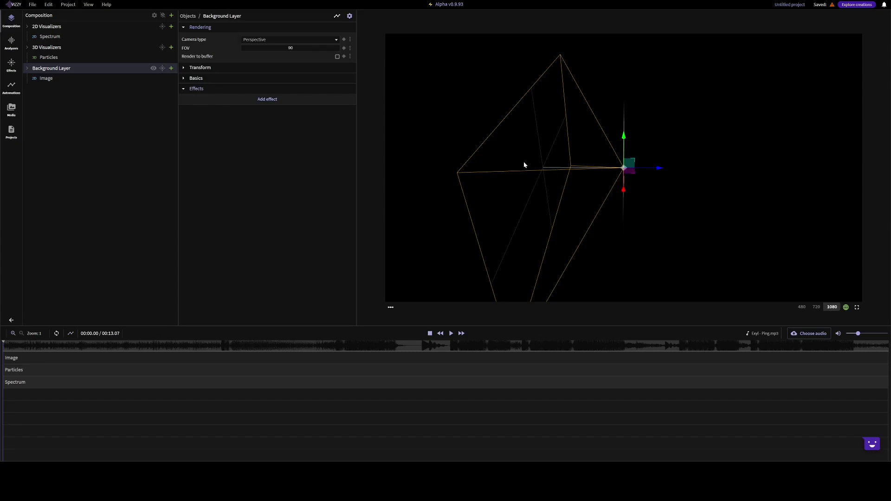
left_click_drag(647, 129, 580, 121)
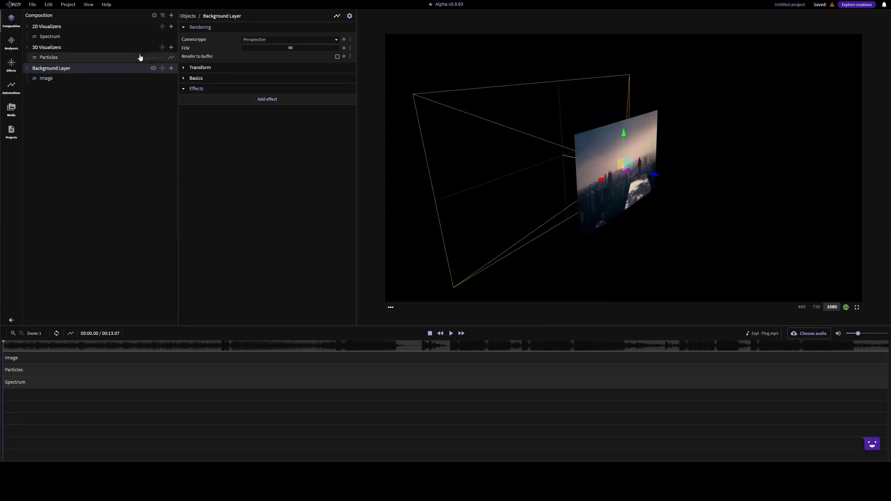
left_click(162, 68)
left_click(153, 87)
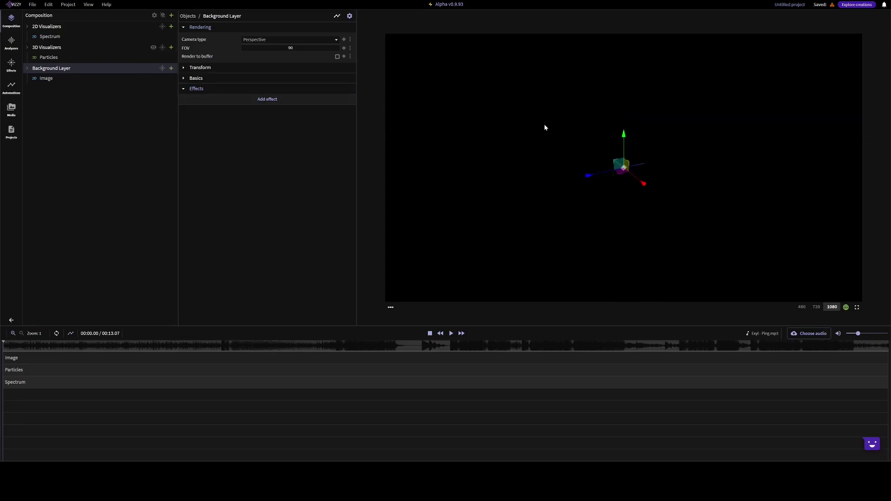
Step: Move the particle emitter up and left, rotate it, and return to the camera view
left_click(76, 57)
scroll(562, 125, "up", 3)
left_click_drag(563, 126, 514, 97)
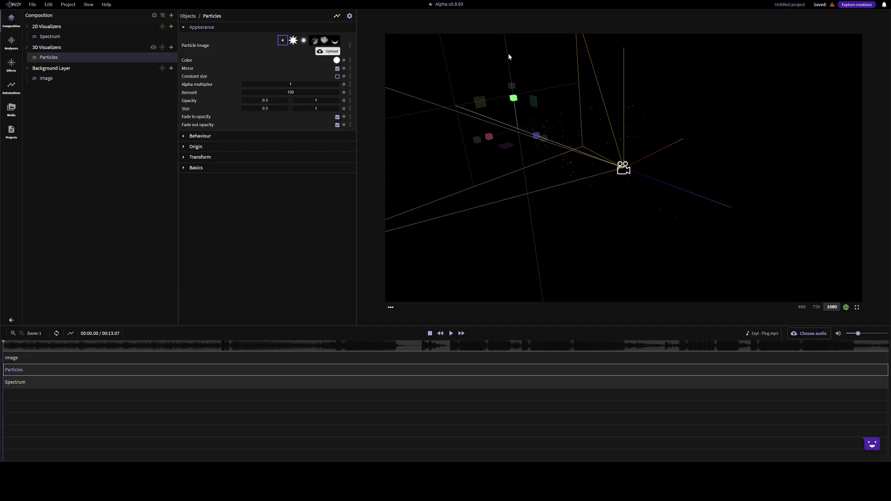
key("w")
left_click_drag(521, 123, 503, 117)
key("e")
left_click_drag(511, 86, 520, 87)
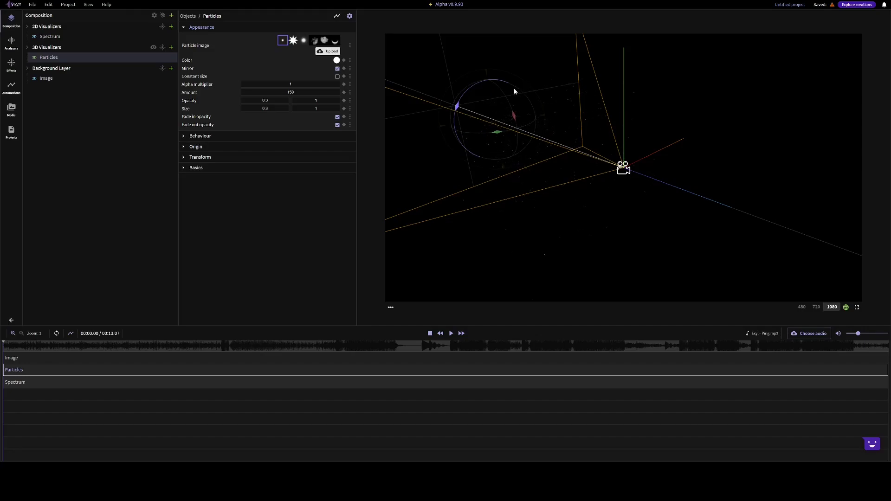
key("Escape")
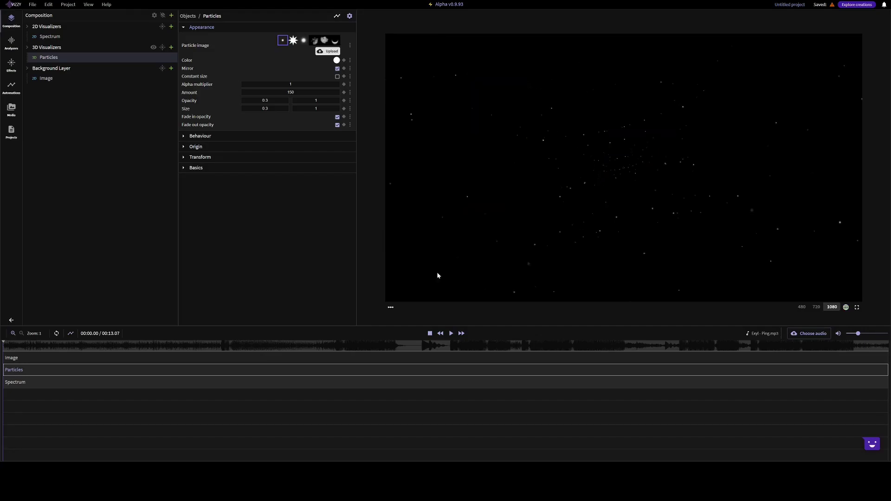
Step: Expand the Image layer's Color and Transform settings
left_click(66, 79)
left_click(216, 123)
left_click(216, 172)
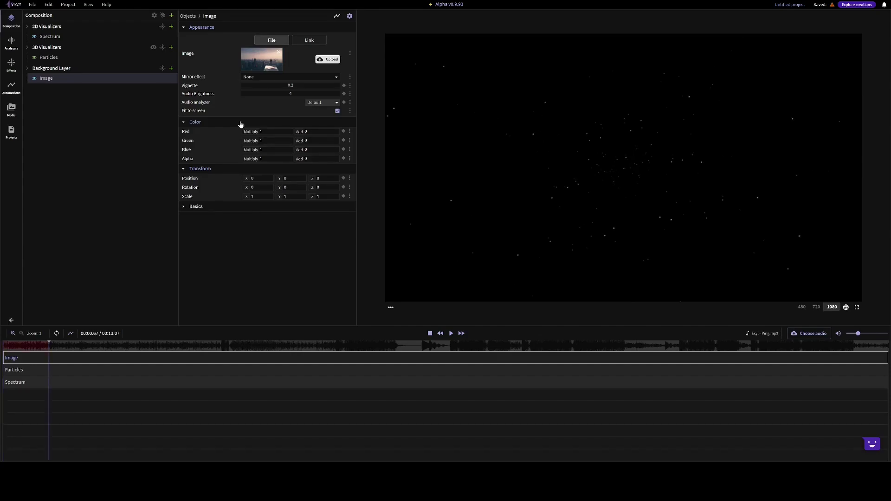
Step: Mirror the background from its left half and raise the vignette to 0.56
key("space")
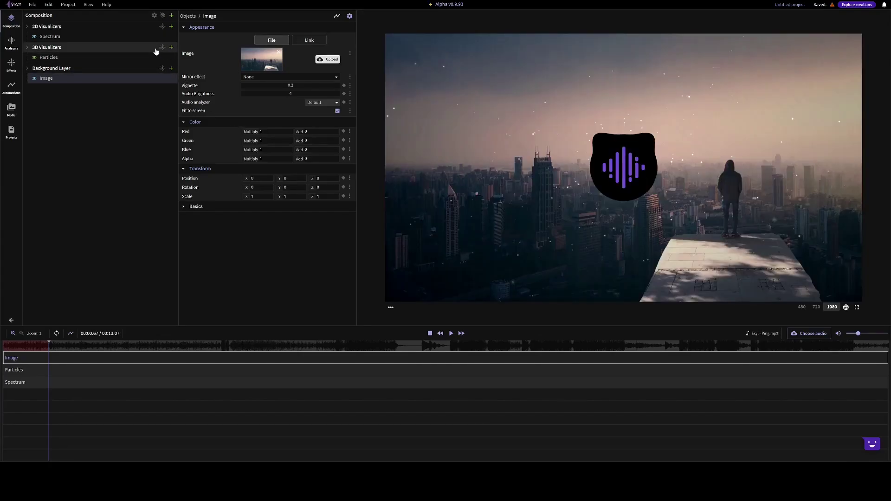
left_click(253, 77)
left_click(255, 89)
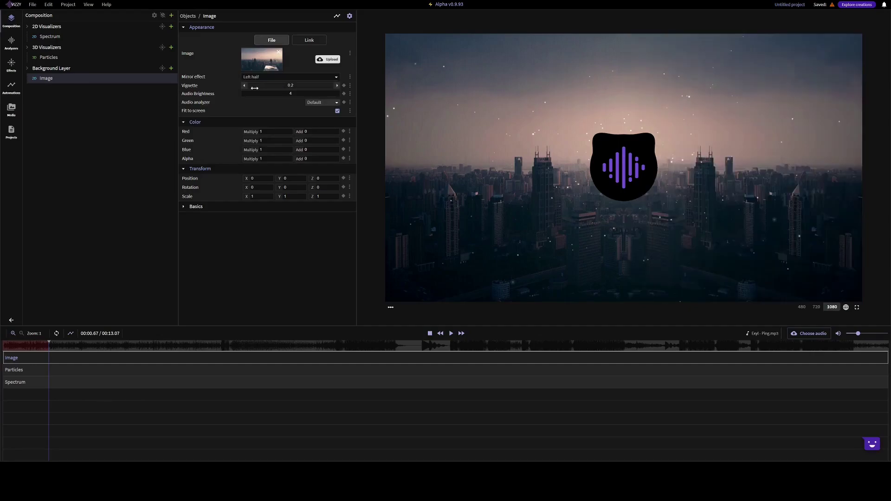
key("Up")
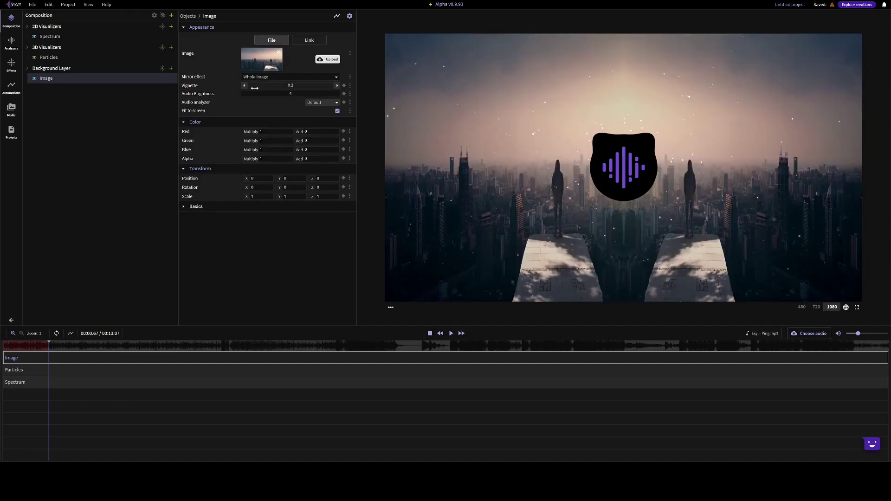
key("Down")
key("Down")
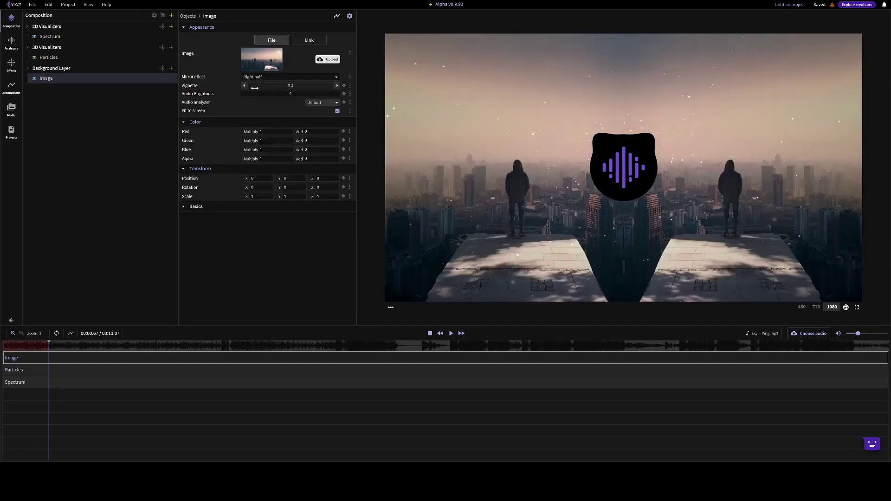
key("Up")
key("Up")
key("Up")
key("Down")
key("Down")
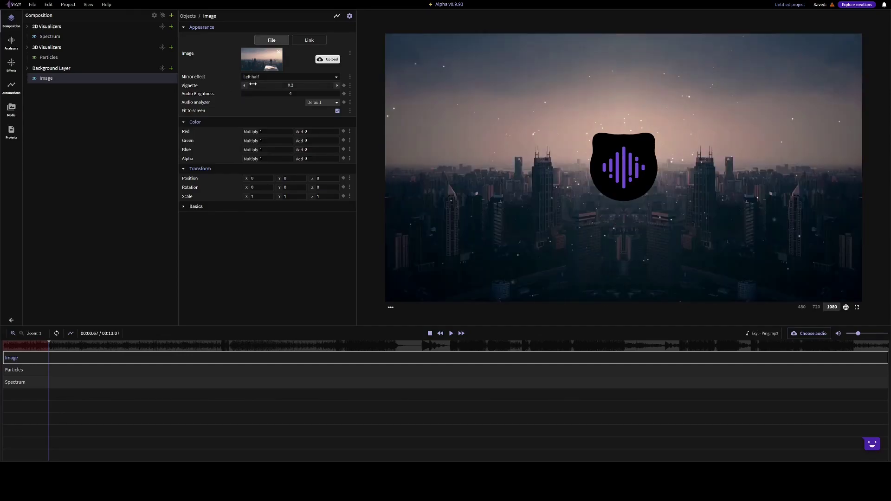
left_click_drag(276, 85, 266, 86)
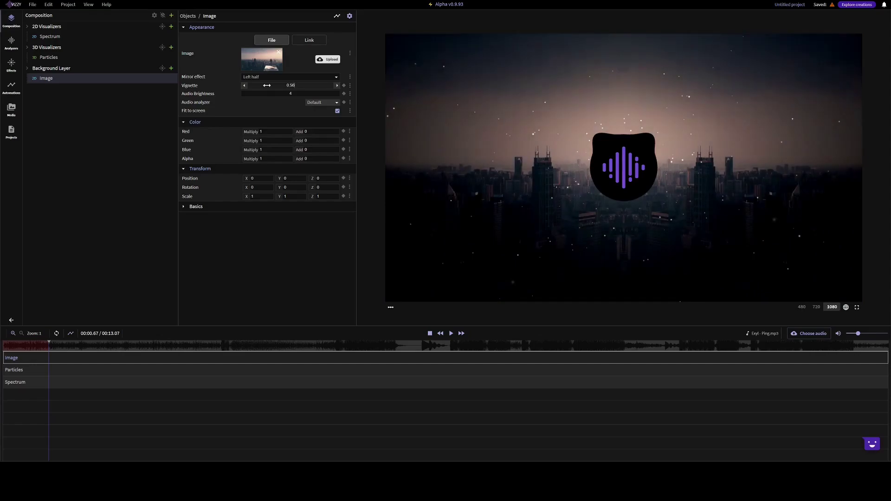
Step: Replace the background with a dark cloudy stock photo found by searching 'dark sky'
left_click(11, 108)
left_click(119, 18)
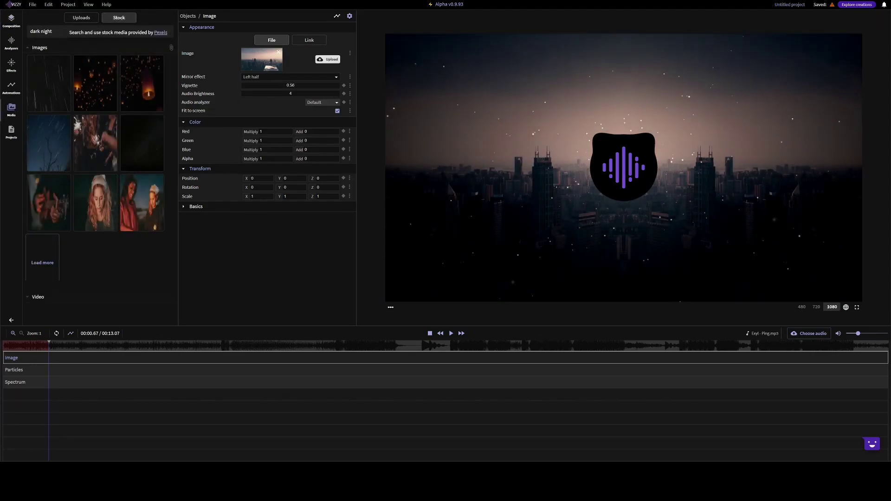
key("ctrl+shift+Left")
type("s")
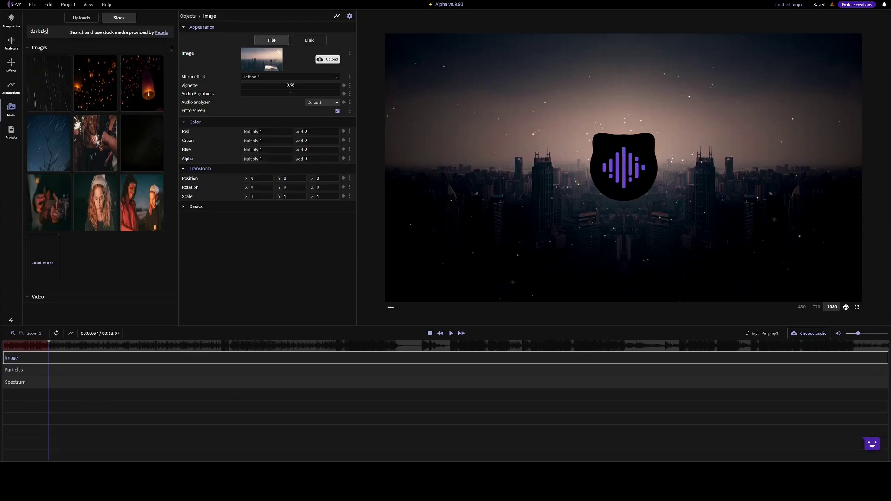
type("ky")
left_click_drag(49, 202, 492, 162)
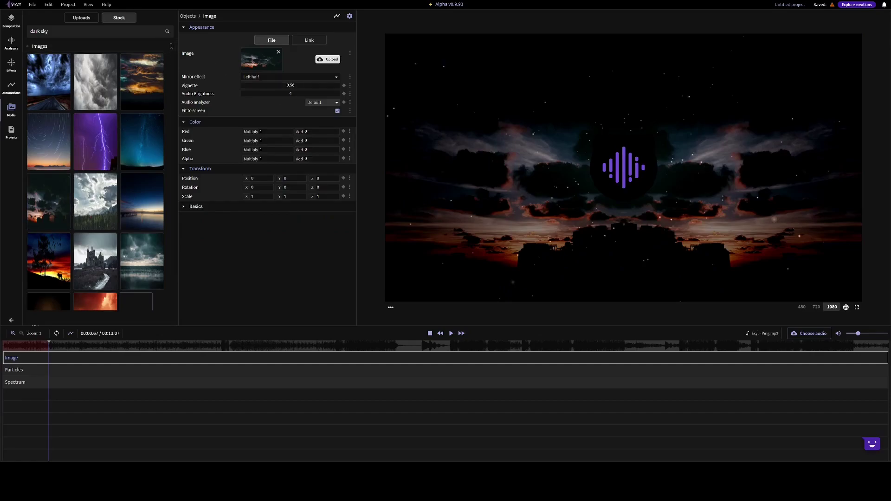
left_click(3, 24)
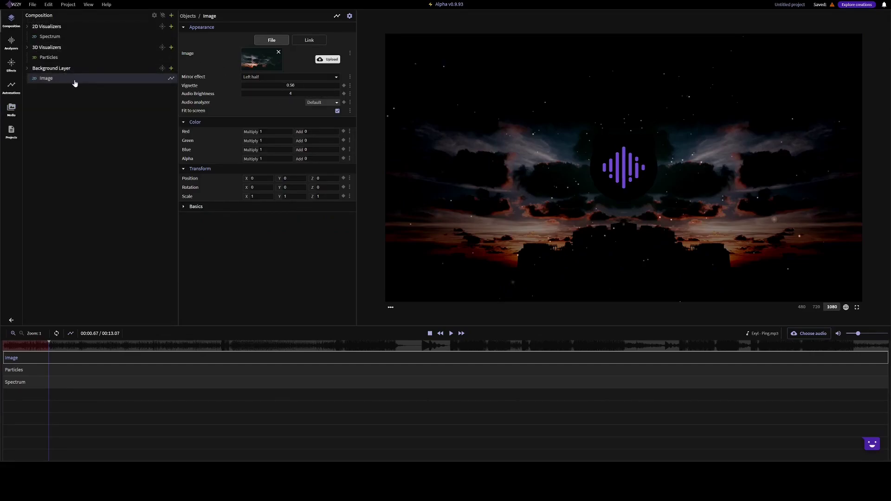
Step: Add a new layer below the Background Layer containing a shader item
left_click(171, 15)
left_click_drag(79, 29, 85, 90)
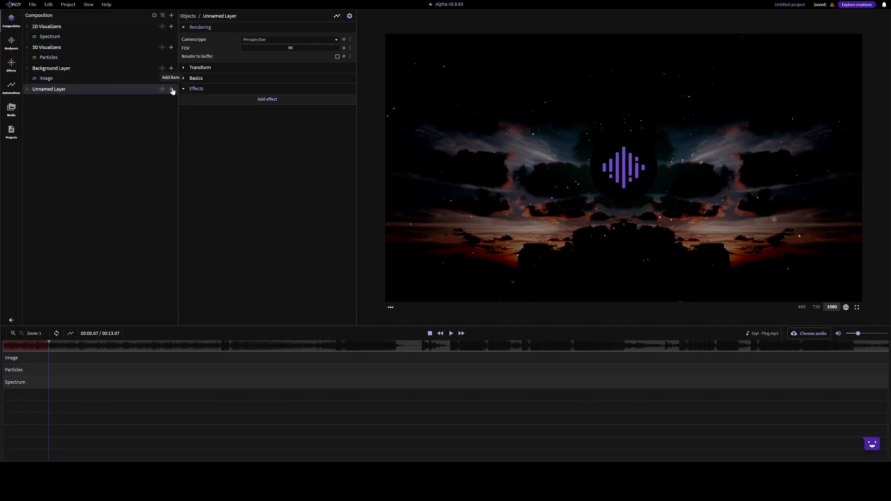
left_click(171, 89)
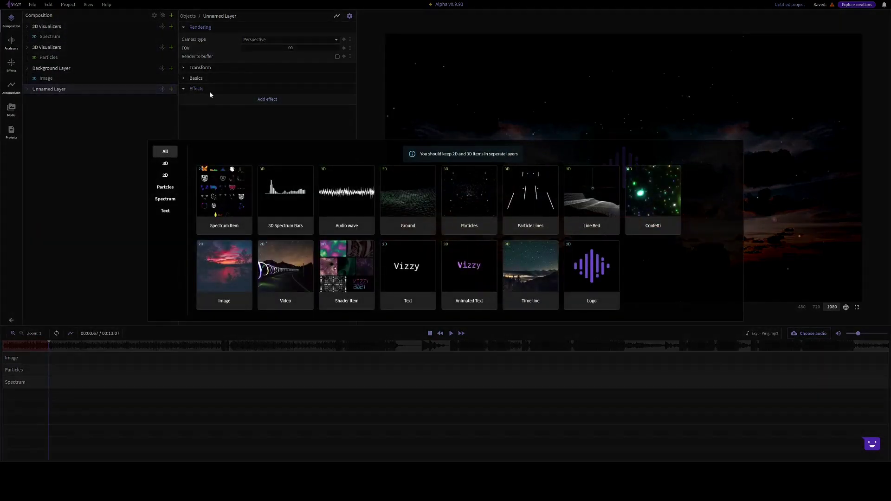
left_click(353, 265)
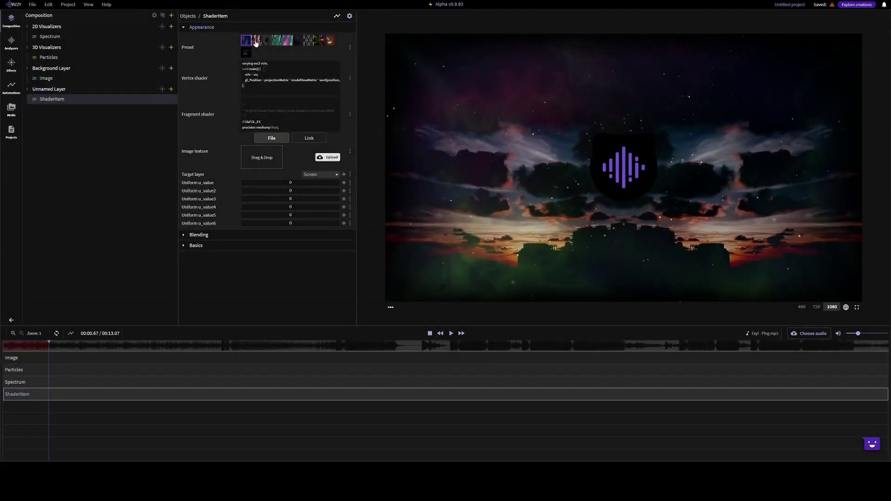
Step: Try several shader presets, settle on the grey-shard tile preset, and raise u_value3 to 5.12
left_click(451, 333)
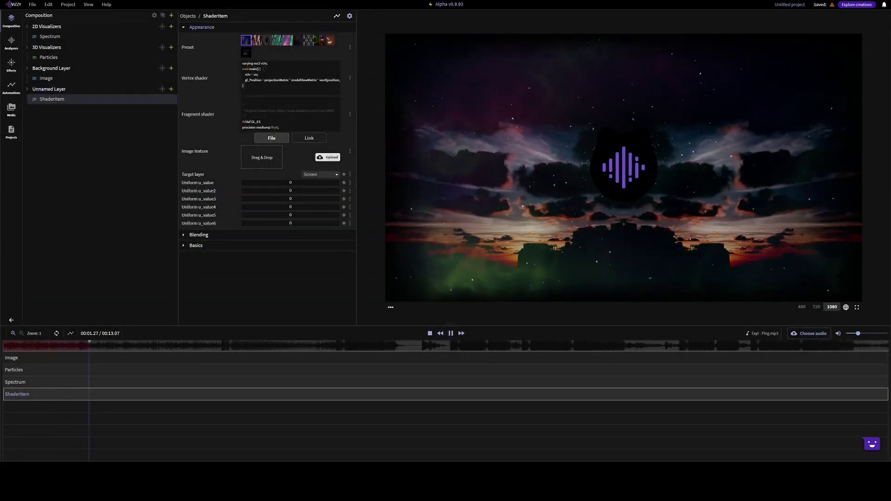
left_click(272, 44)
left_click(276, 44)
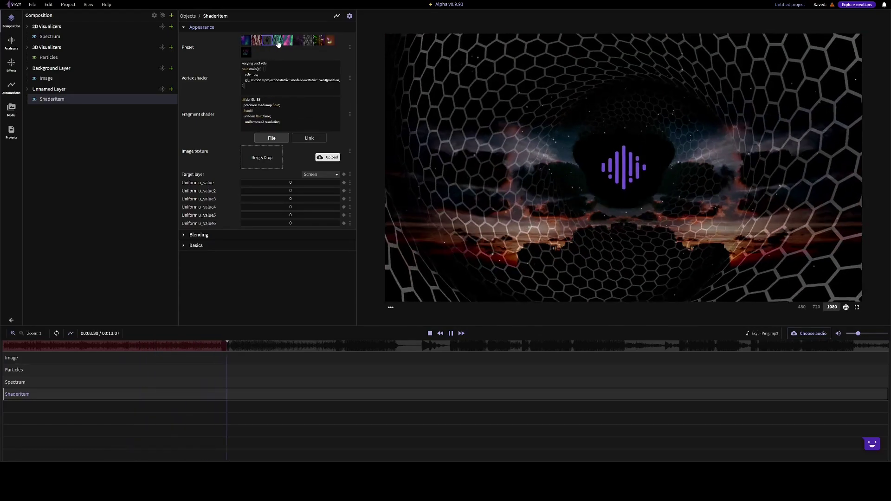
left_click(281, 43)
left_click(289, 42)
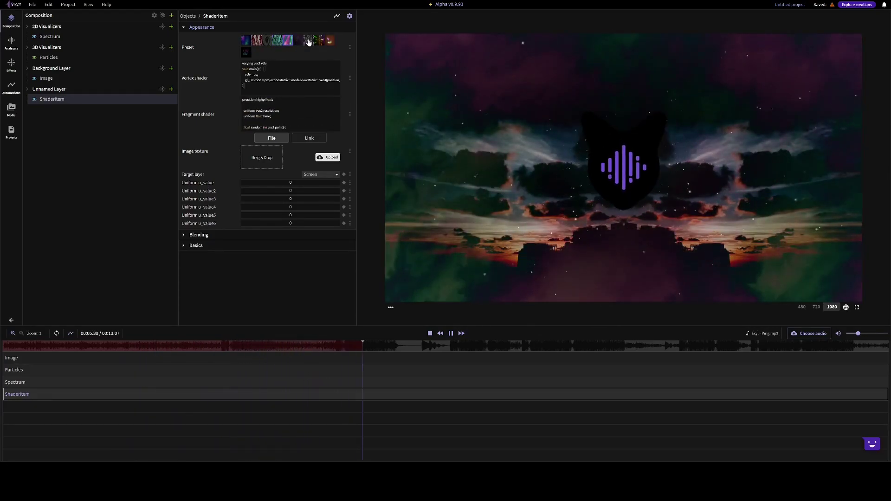
left_click(310, 43)
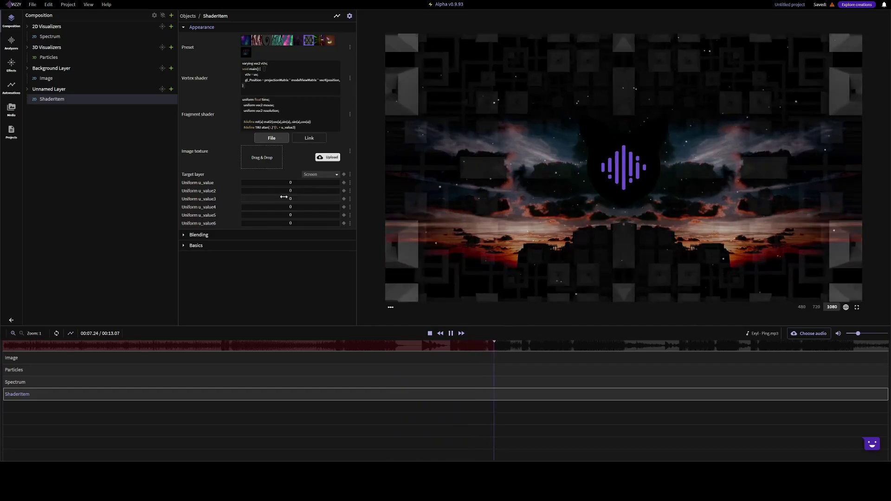
left_click_drag(284, 199, 402, 193)
left_click_drag(324, 198, 364, 198)
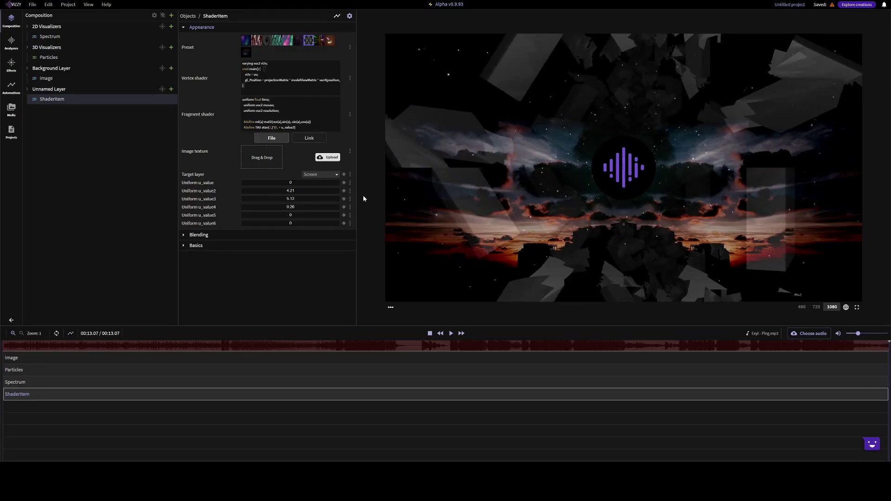
Step: Add a 2D text item reading 'Vizzy.io' set in the Eater font
left_click(171, 27)
left_click(466, 228)
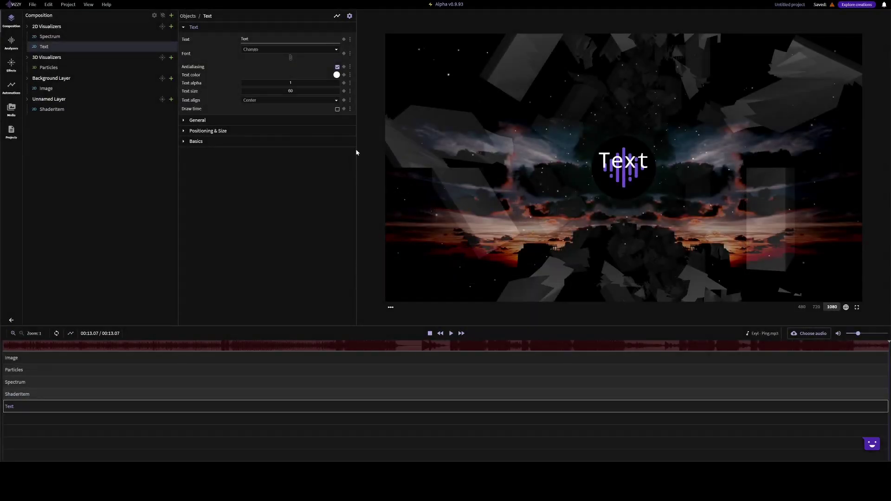
left_click(287, 39)
key("ctrl+a")
type("Vizzy.io")
left_click(257, 52)
left_click(258, 59)
key("Down")
key("Down")
key("Down")
key("Down")
key("Down")
key("Down")
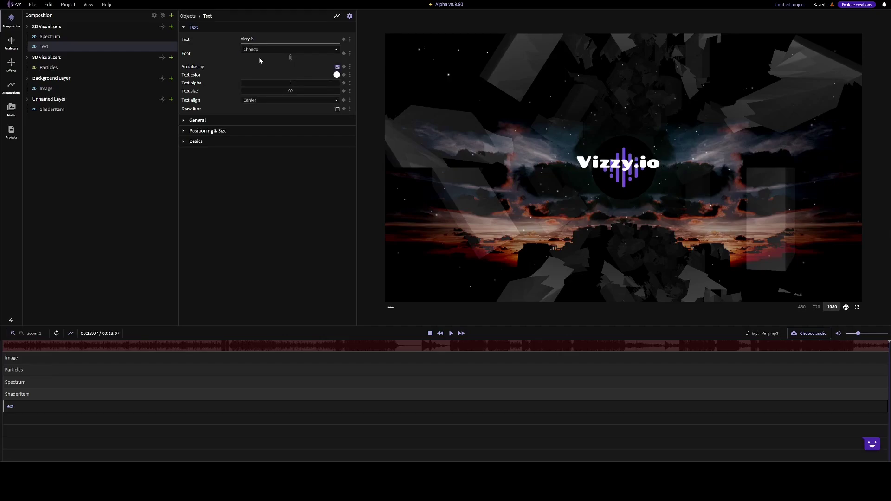
Step: Place the title at texture position X -377, Y 413
left_click(232, 131)
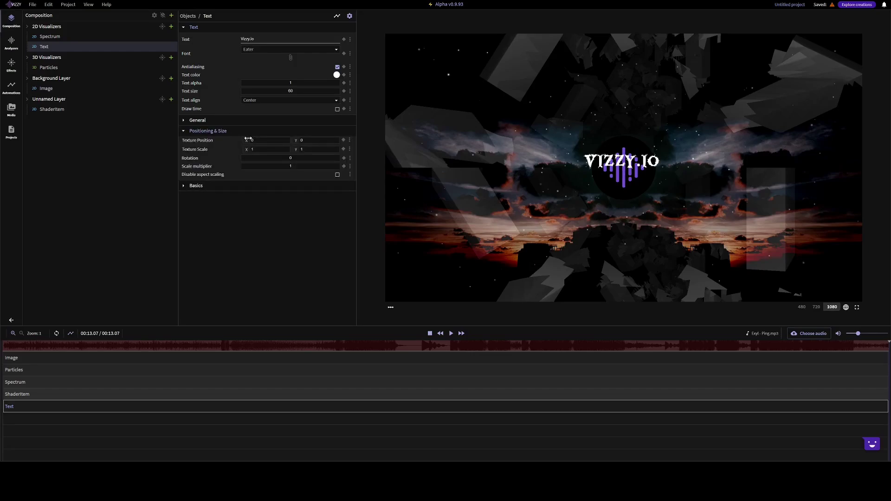
left_click_drag(247, 139, 117, 145)
left_click_drag(294, 141, 439, 148)
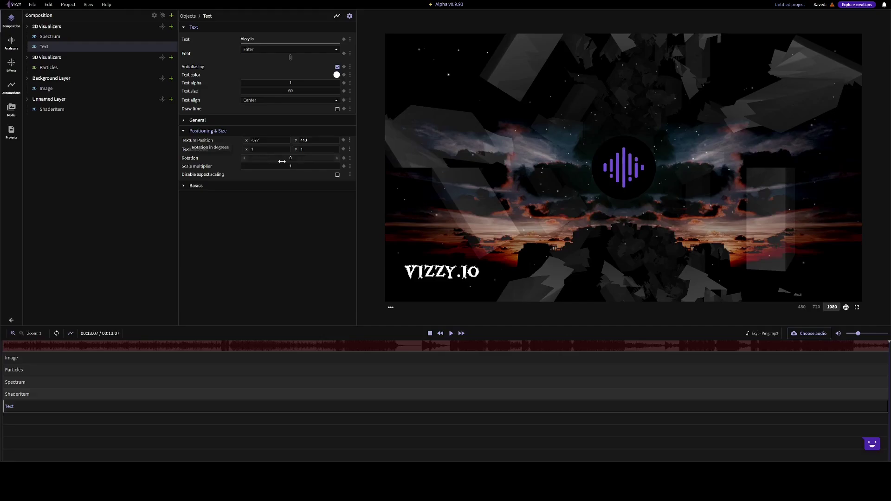
Step: Start a new automation targeting the title's Scale multiplier
left_click(344, 158)
left_click(344, 159)
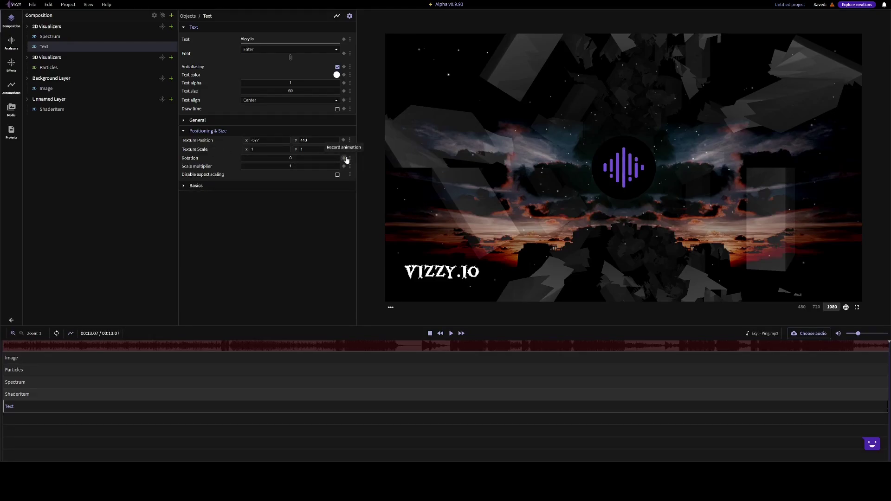
left_click(349, 159)
left_click(366, 162)
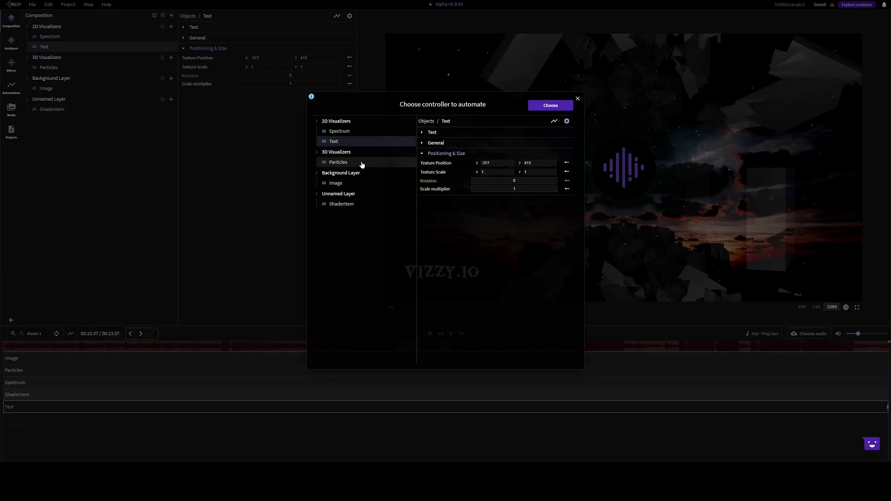
left_click(441, 189)
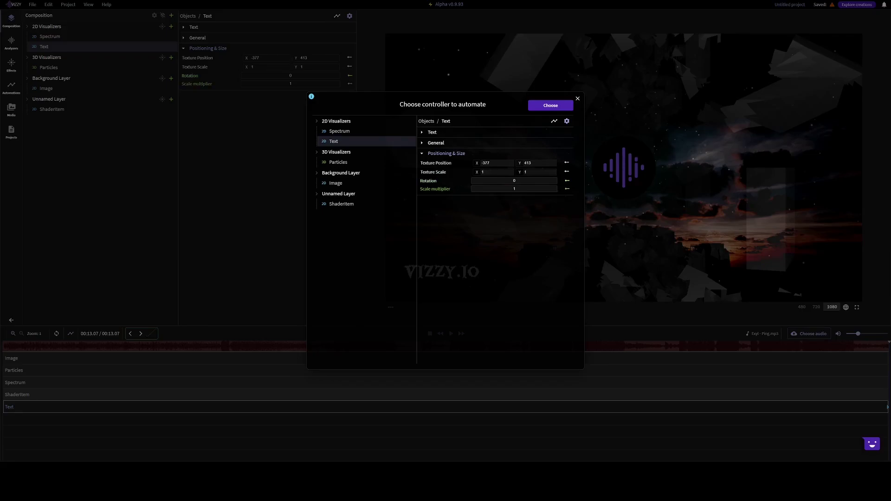
left_click(555, 108)
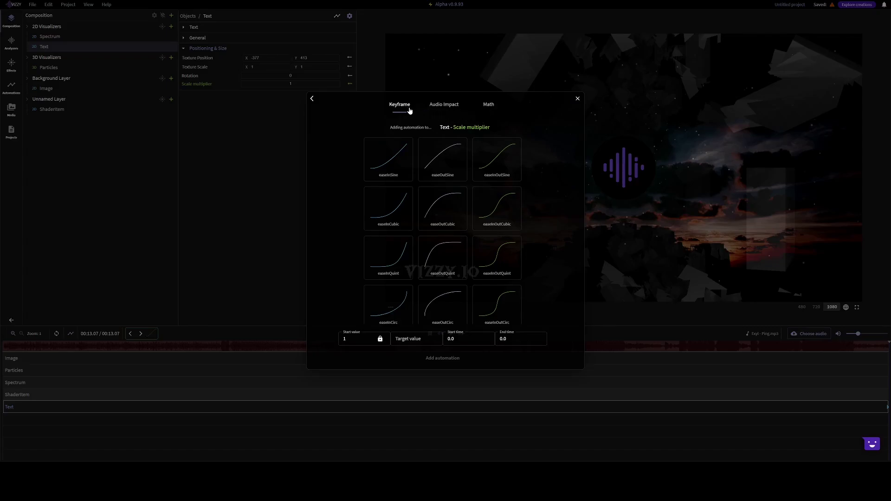
Step: Create an Audio Impact automation with max value 2 and sensitivity 0.7, then preview it
left_click(444, 111)
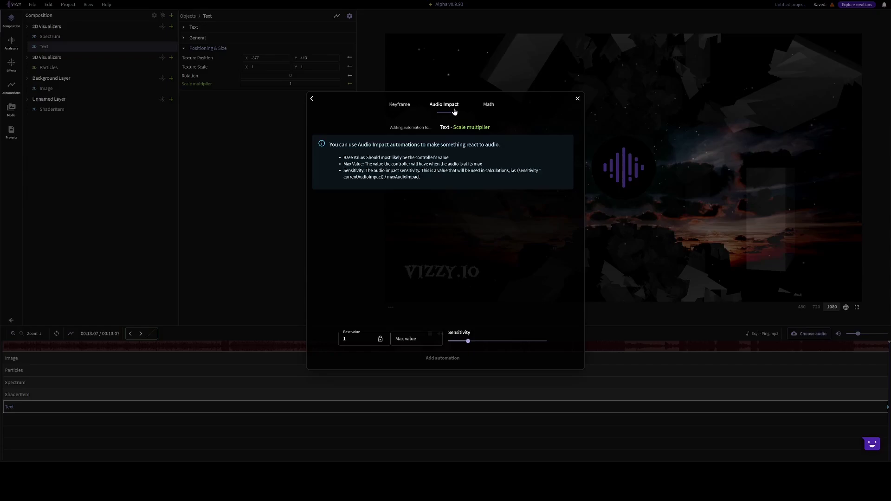
left_click(486, 106)
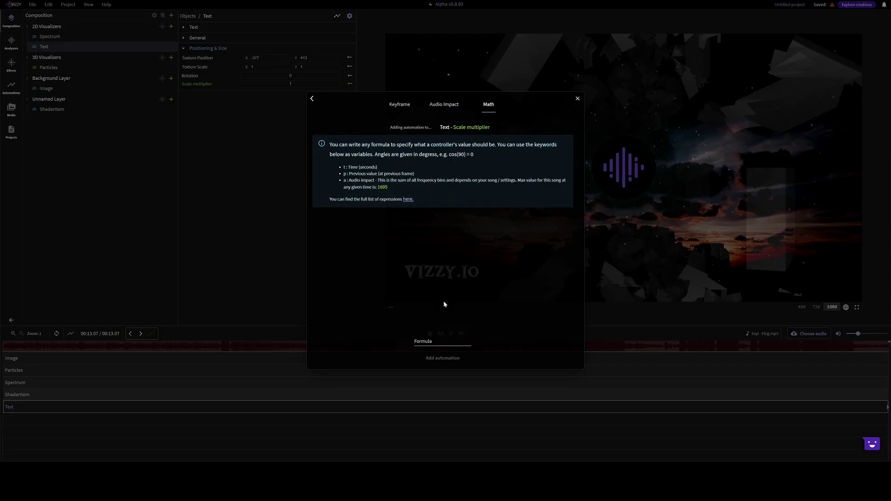
left_click(449, 109)
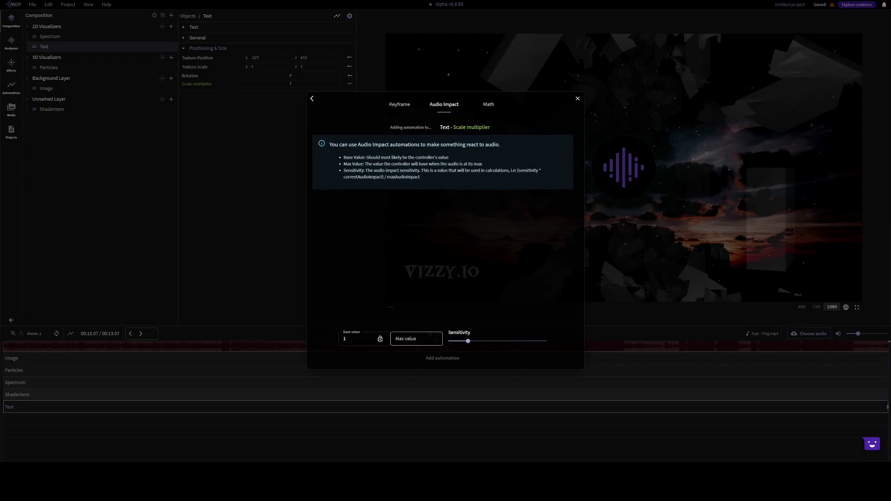
left_click(416, 339)
type("2")
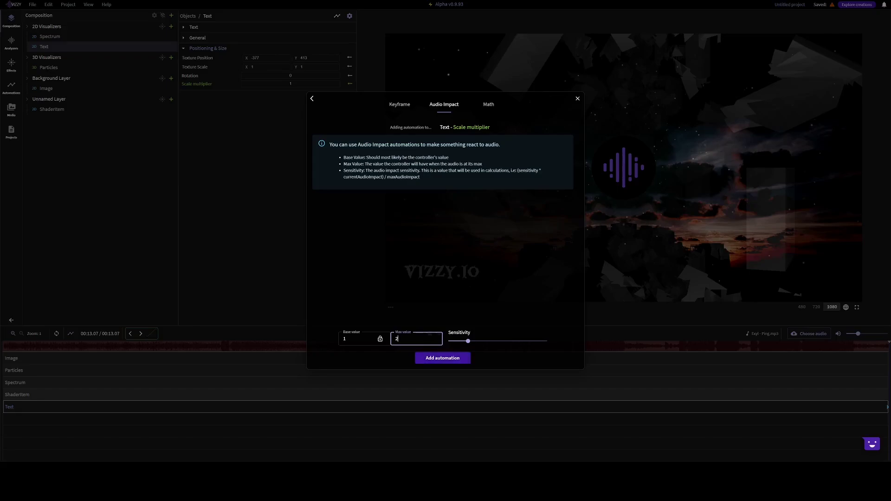
left_click(462, 344)
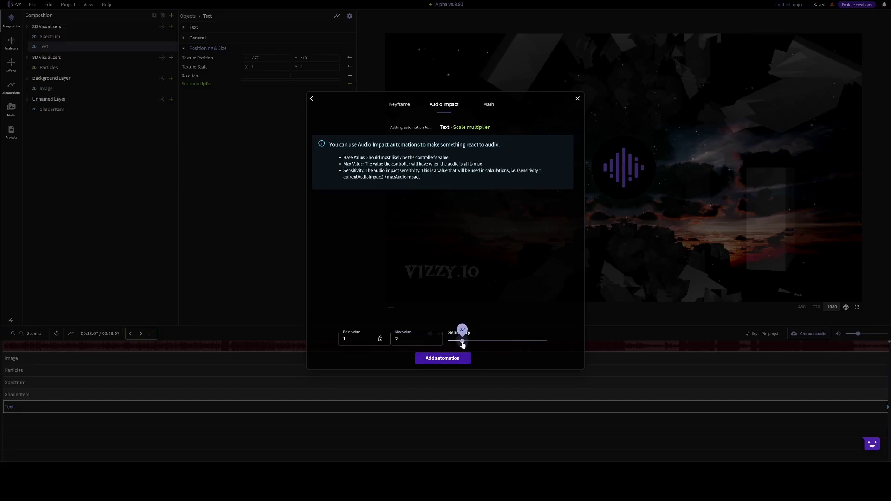
left_click(456, 358)
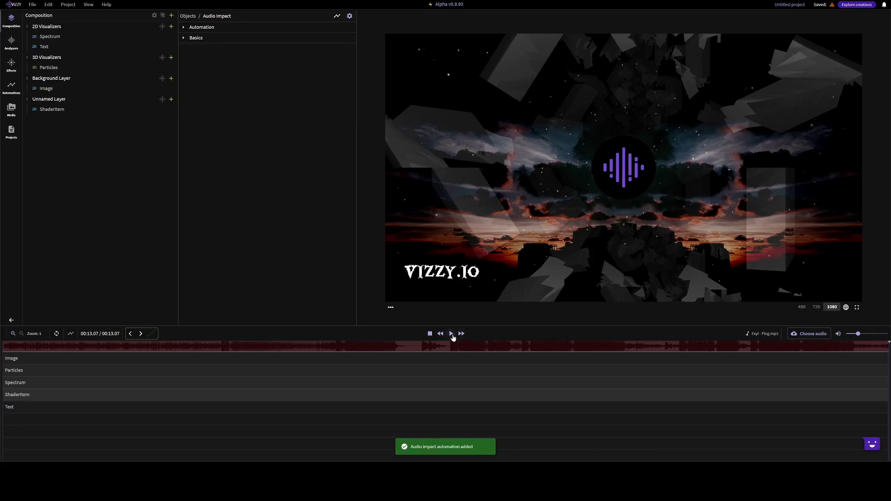
left_click(452, 335)
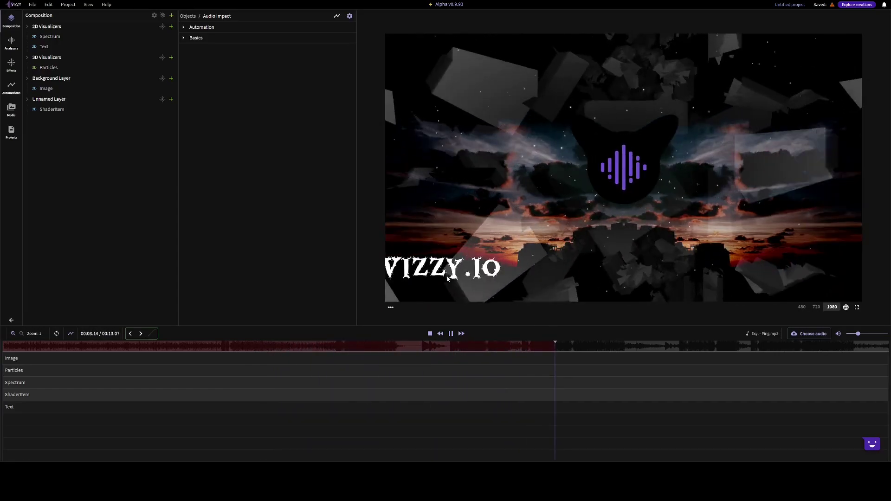
Step: Pause the preview and reopen the Text item's properties
key("space")
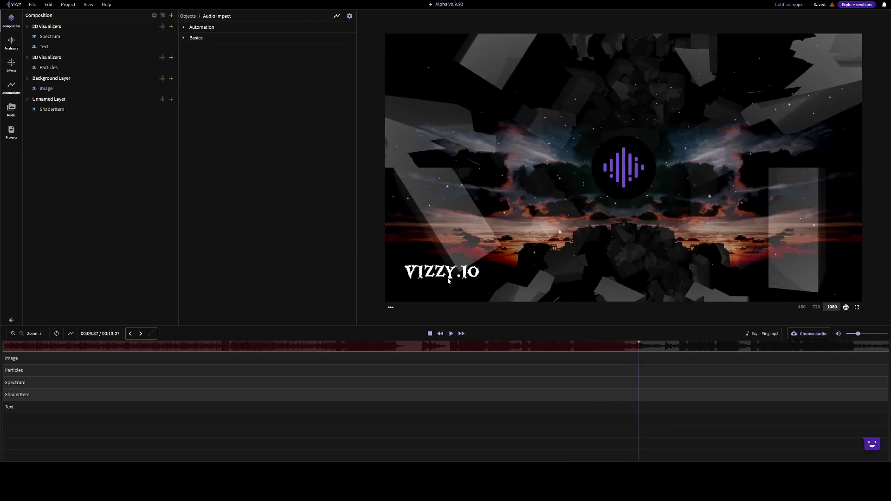
left_click(116, 47)
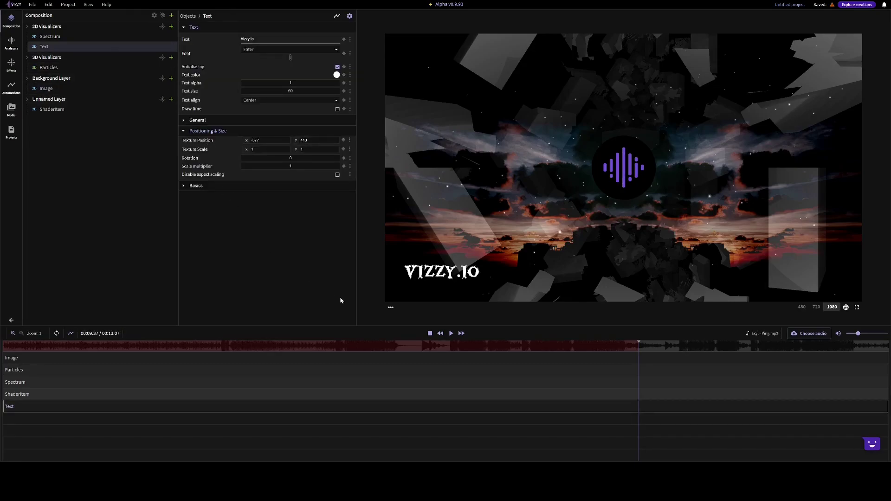
Step: Record rotation keyframes spinning the title from 0 to 360 at 00:04.11, then replay it
left_click(429, 334)
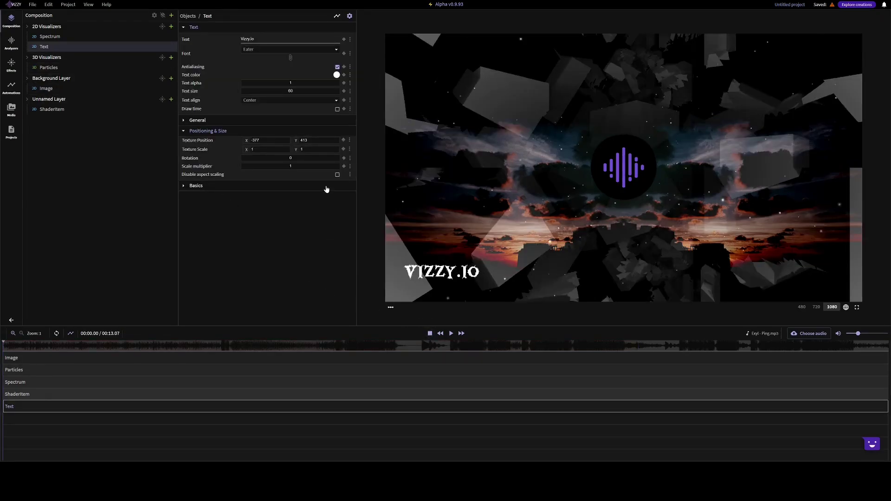
left_click(344, 158)
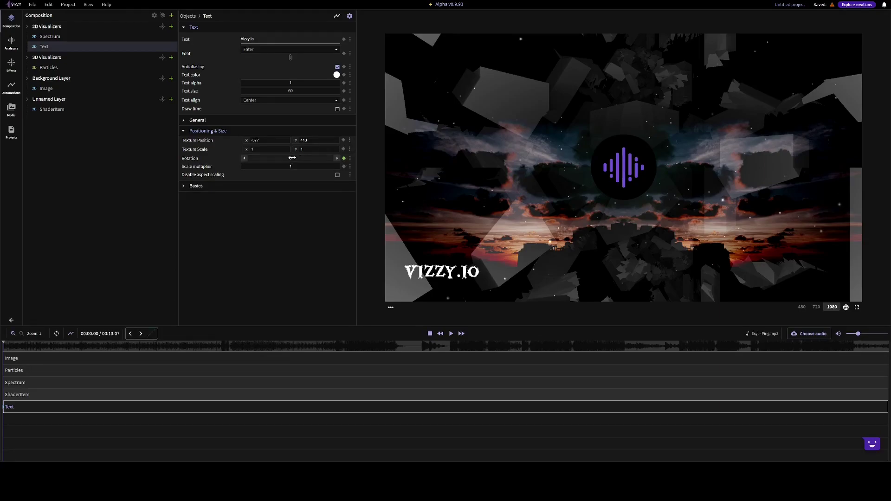
left_click(54, 349)
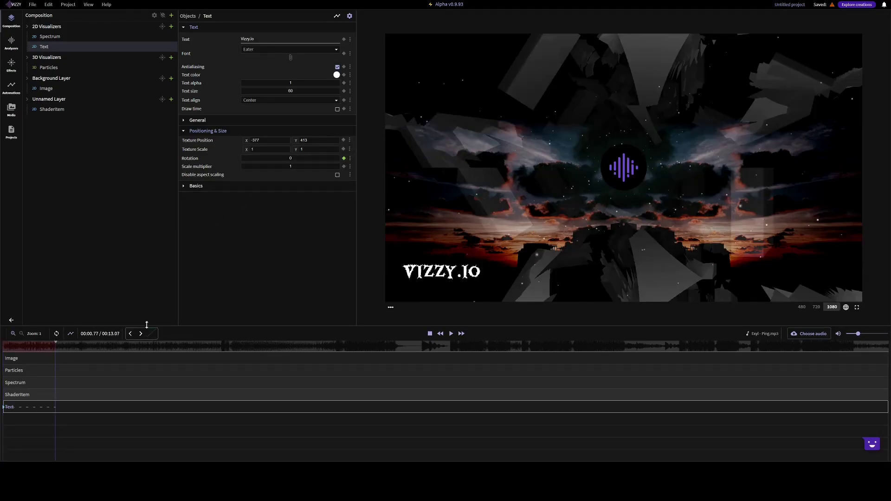
left_click(281, 348)
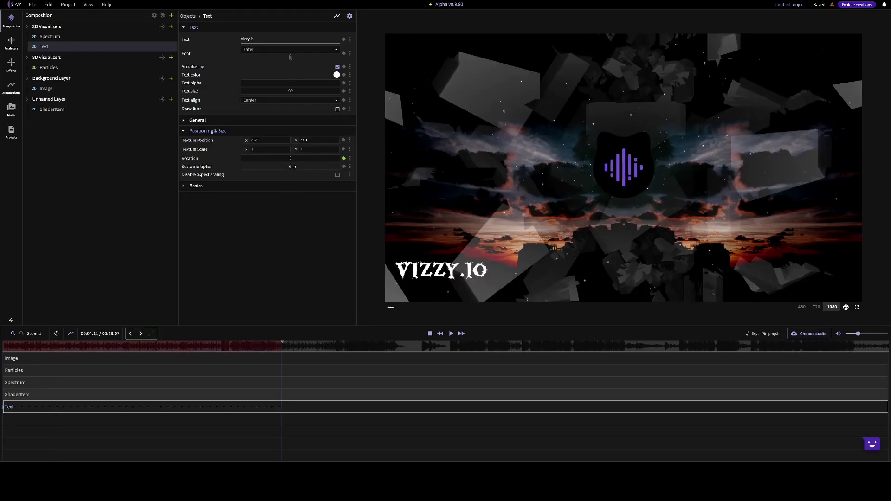
left_click(314, 158)
type("40")
left_click_drag(314, 158, 425, 166)
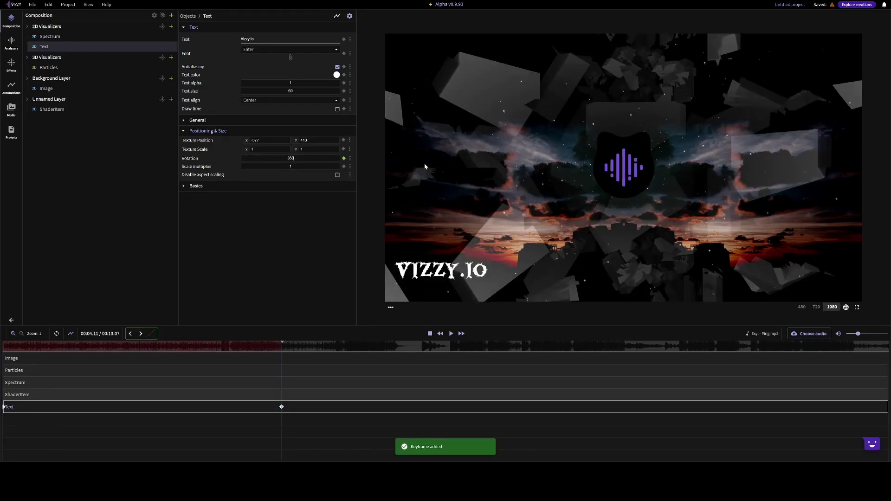
left_click(343, 160)
left_click(429, 333)
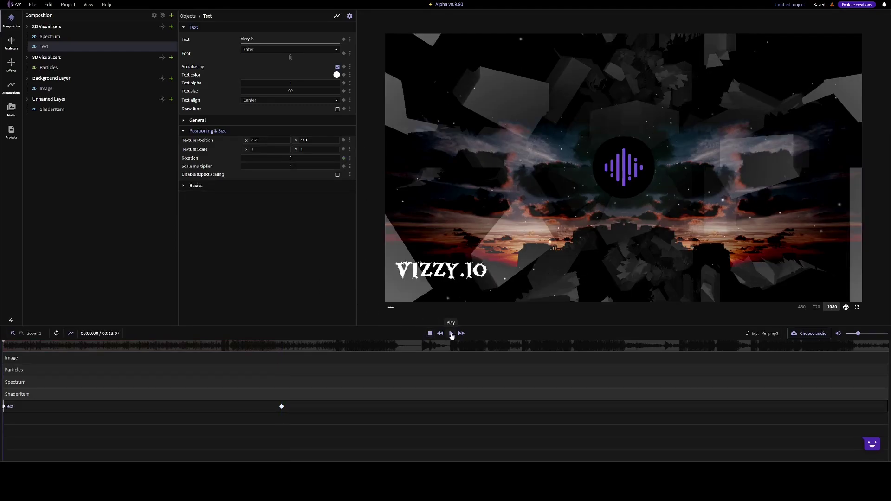
left_click(450, 333)
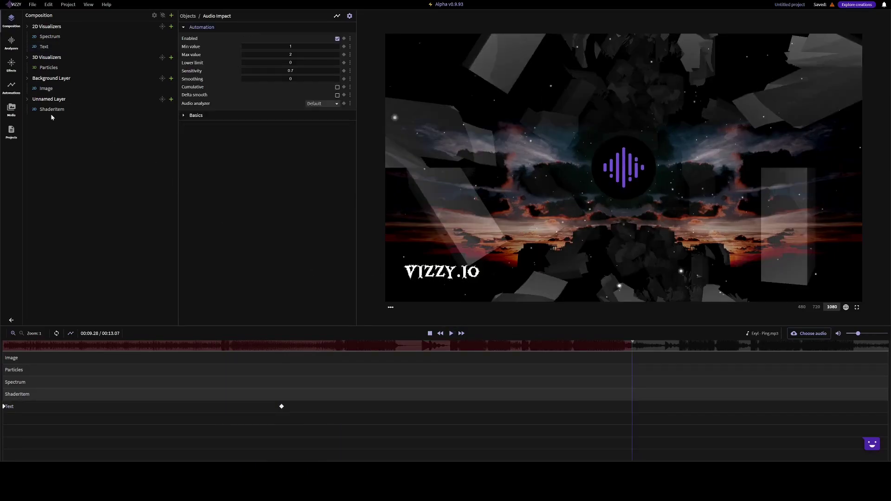
Step: Review the title's automations: rotation 0 to 360 over 4.117 s with EaseInOutSine
left_click(11, 88)
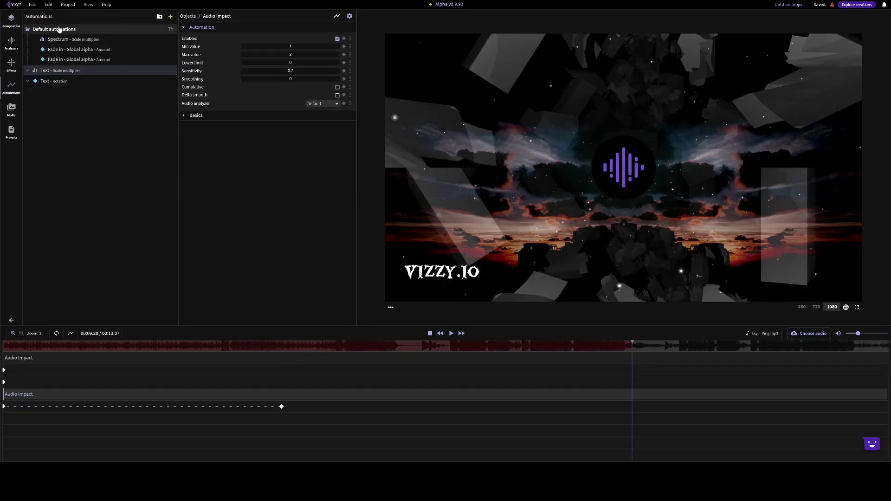
left_click(27, 70)
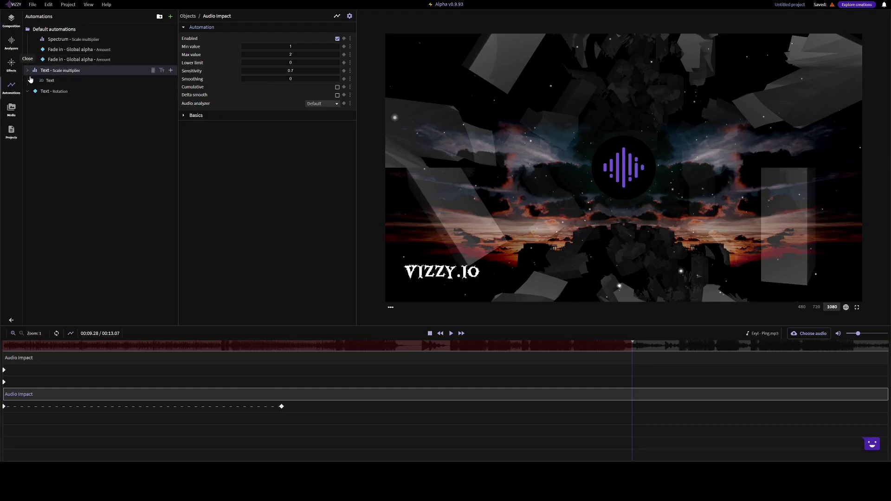
left_click(30, 81)
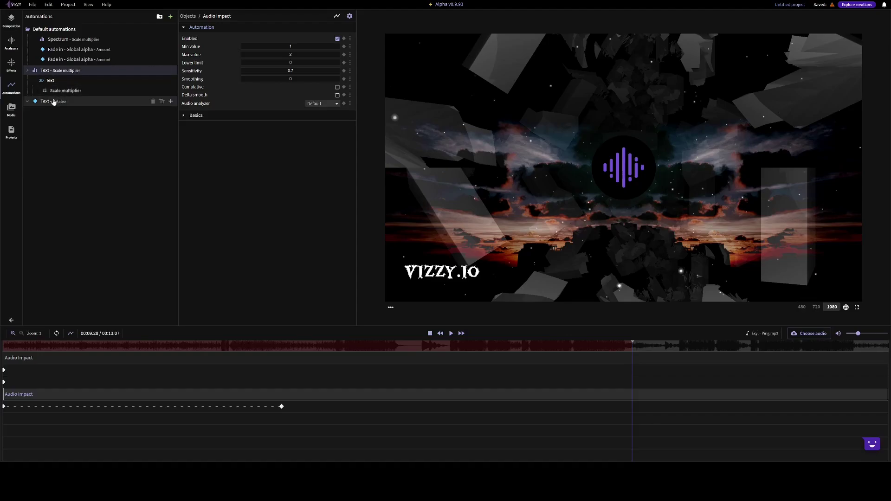
left_click(28, 101)
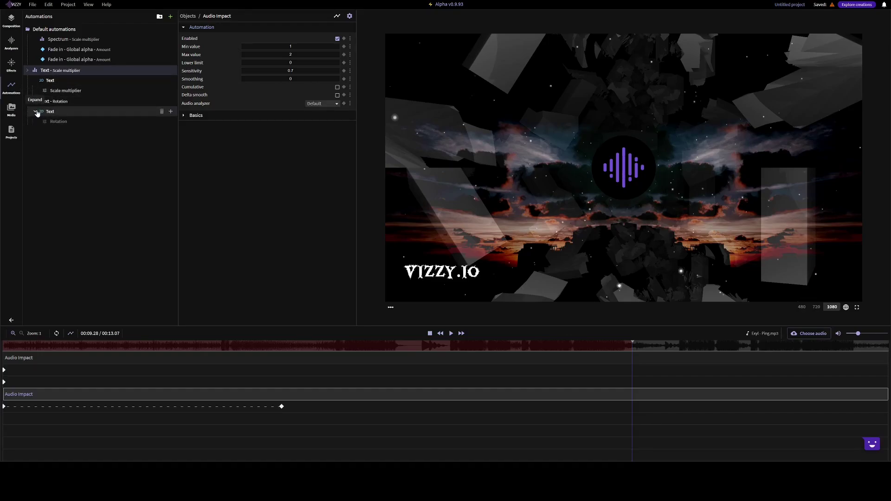
left_click(69, 103)
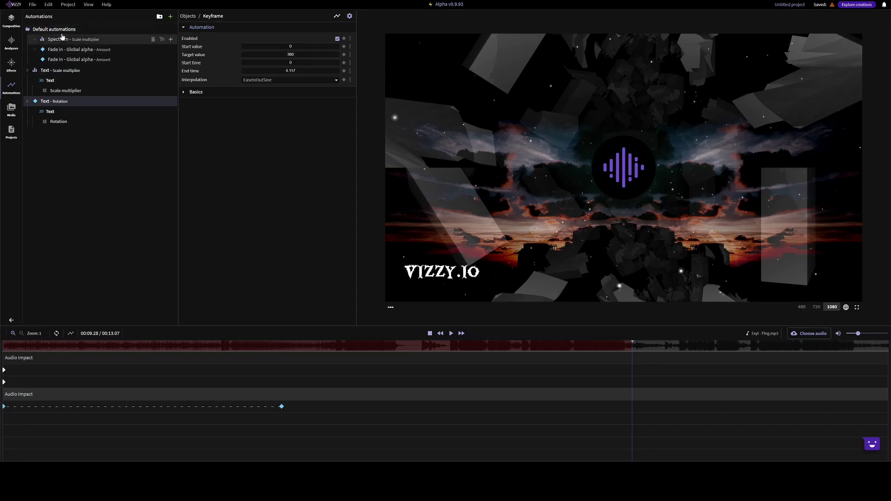
left_click(11, 20)
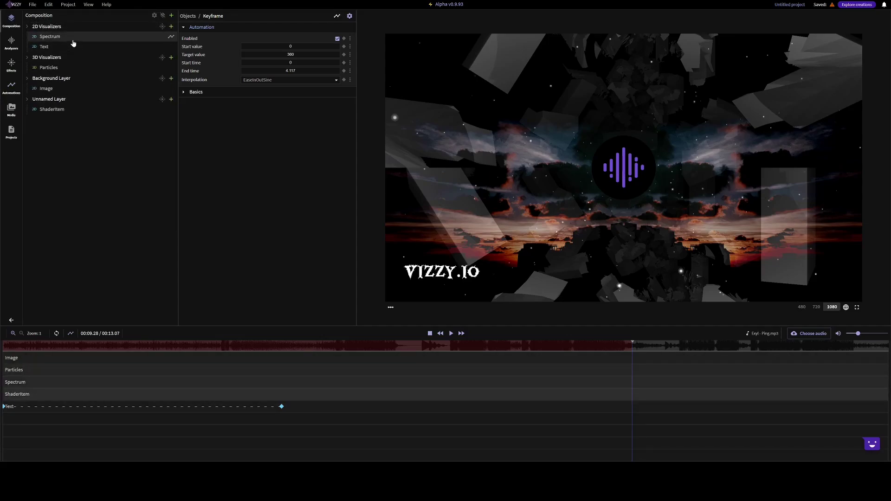
Step: Raise the spectrum's Bounce slider and play the preview to check the stronger beat response
left_click(51, 37)
left_click(624, 19)
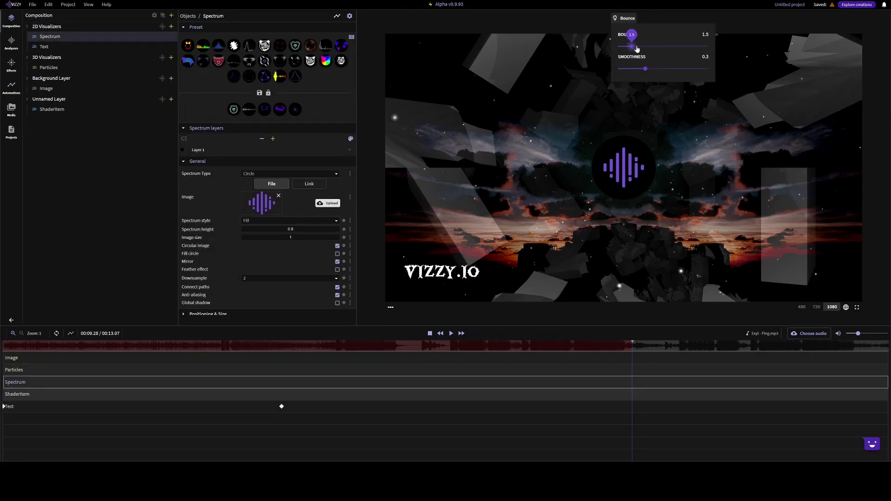
left_click_drag(638, 48, 676, 51)
left_click(451, 333)
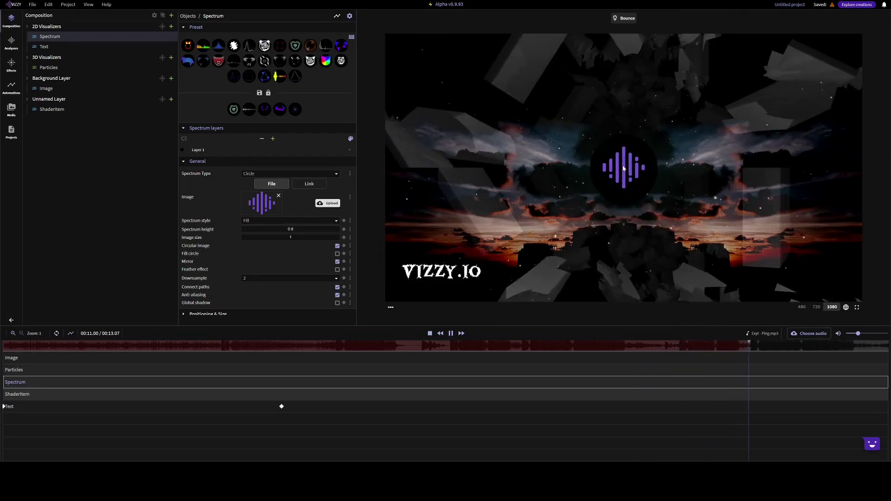
Step: Set the render settings' Fade In to about 4.3 seconds
left_click(154, 15)
left_click(631, 19)
left_click_drag(620, 46, 659, 48)
Step: Replay to check the fade-in, set preview quality to 480p, and reselect the Spectrum layer
left_click(451, 333)
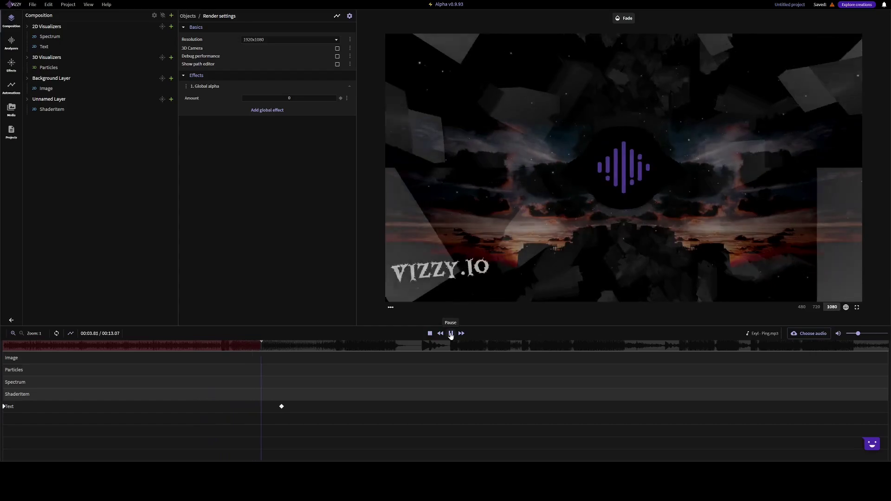
left_click(450, 334)
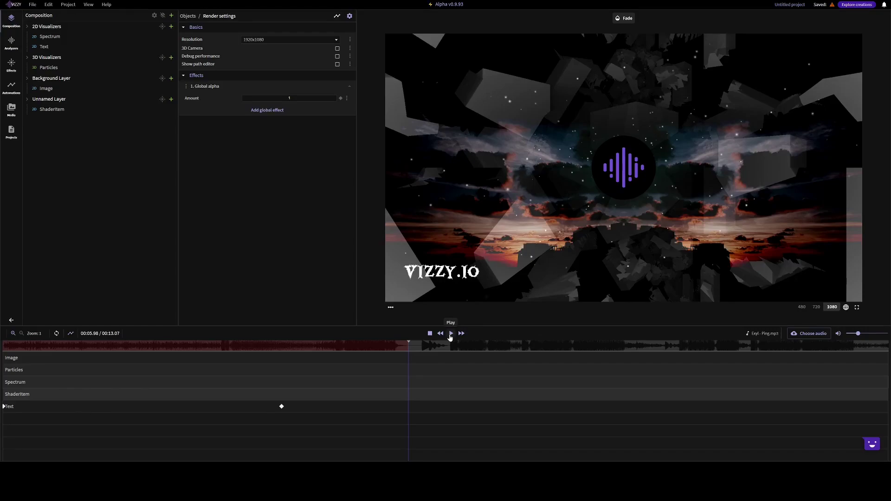
left_click(801, 308)
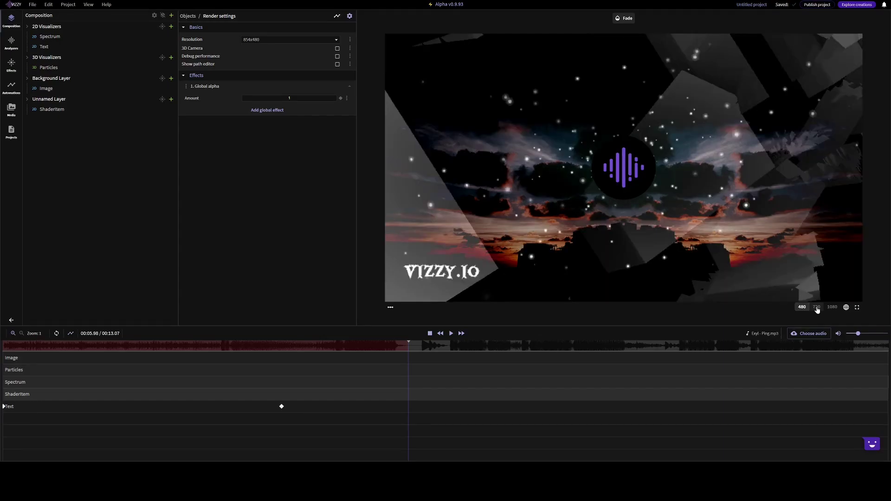
left_click(124, 37)
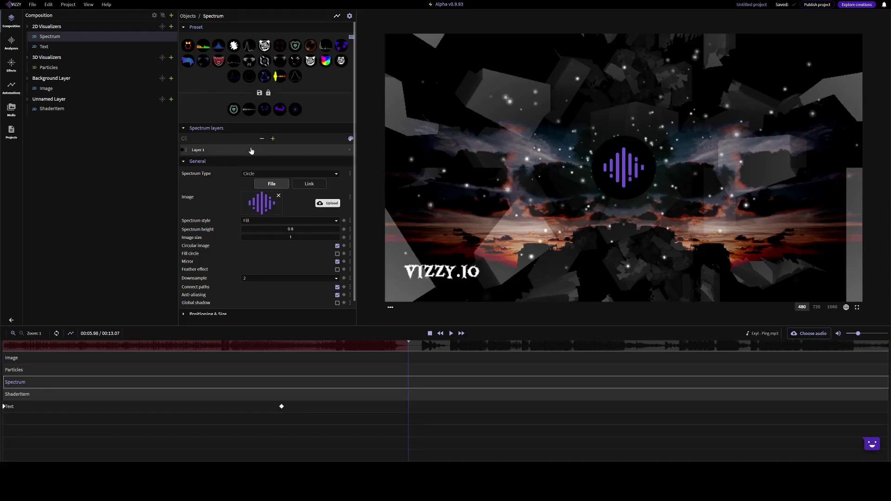
Step: Switch the spectrum type to Bars and colour Layer 1 red
left_click(254, 173)
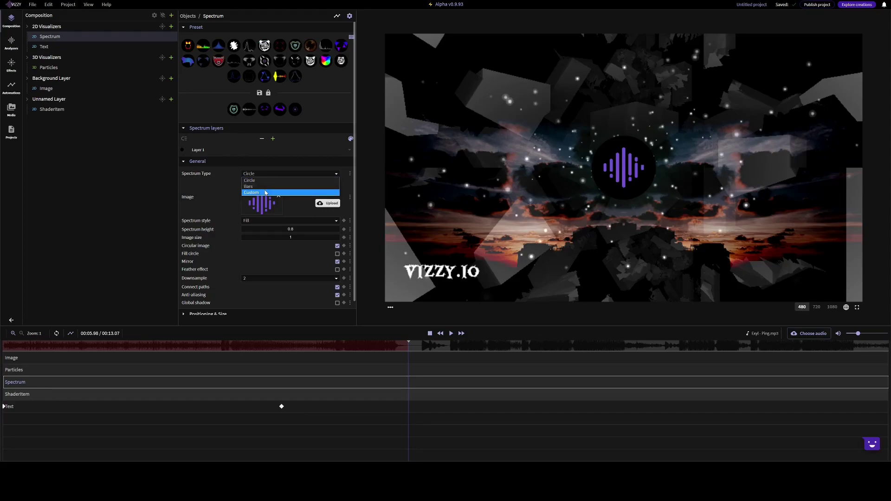
left_click(267, 186)
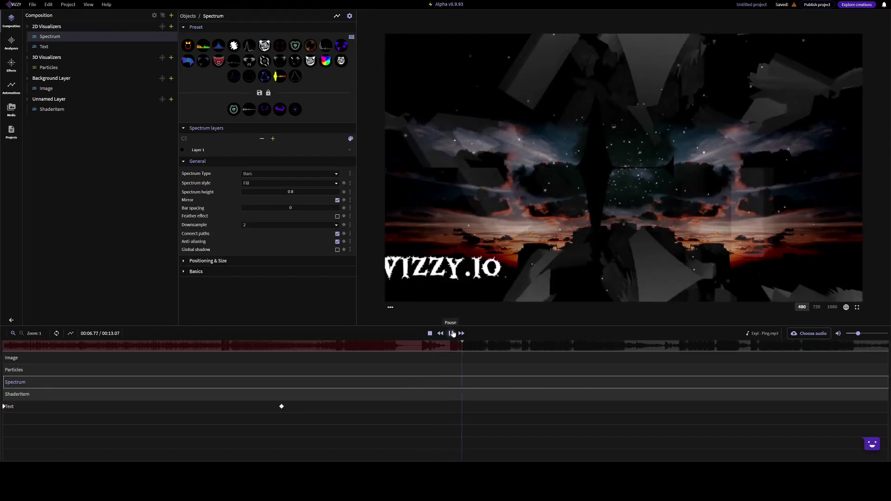
left_click(451, 333)
left_click(243, 151)
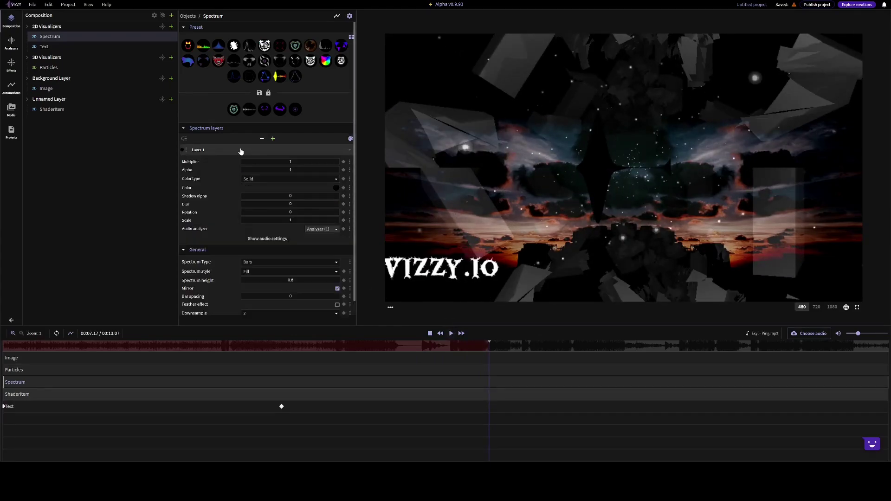
left_click(336, 188)
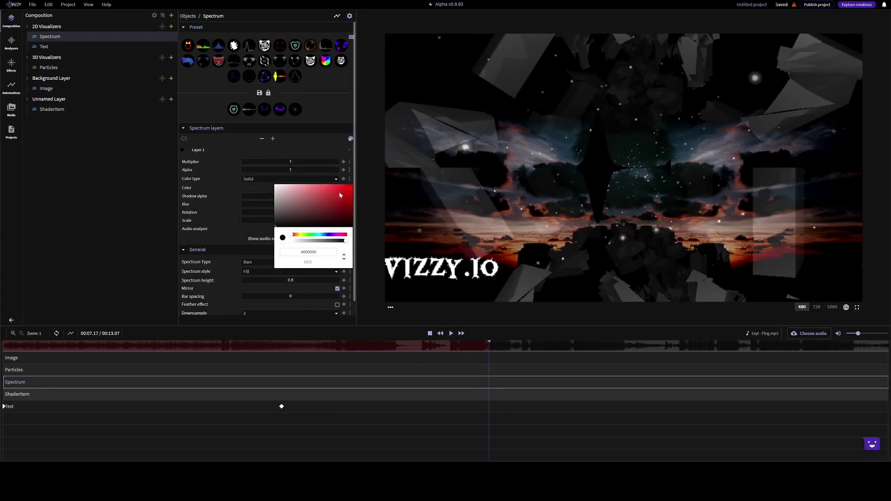
left_click_drag(342, 197, 340, 188)
left_click(244, 149)
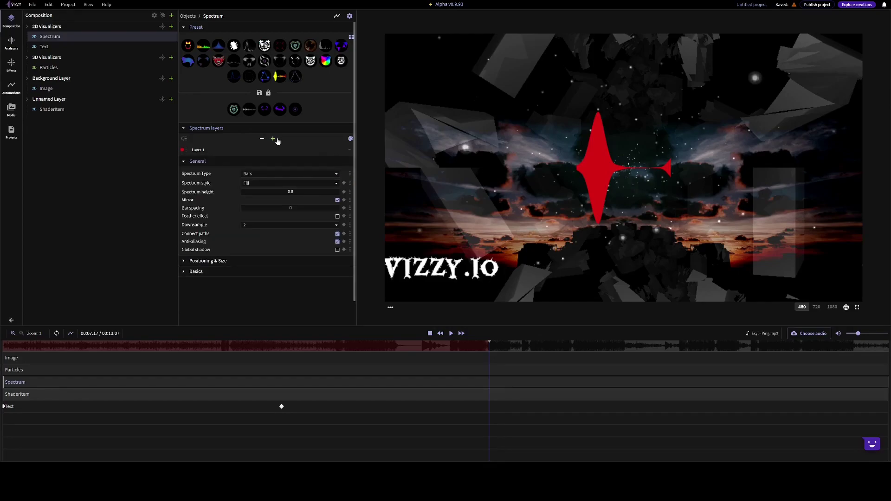
Step: Try adding and removing spectrum layers, keep a single layer, and set the type back to Circle
left_click(274, 139)
left_click(273, 138)
left_click(273, 139)
left_click(273, 138)
left_click(273, 138)
left_click(351, 138)
left_click(261, 139)
left_click(262, 139)
left_click(262, 139)
left_click(261, 138)
left_click(261, 138)
left_click(272, 139)
left_click(272, 139)
left_click(273, 139)
left_click(272, 139)
left_click(272, 140)
left_click(262, 138)
left_click(262, 139)
left_click(262, 138)
left_click(262, 138)
left_click(261, 138)
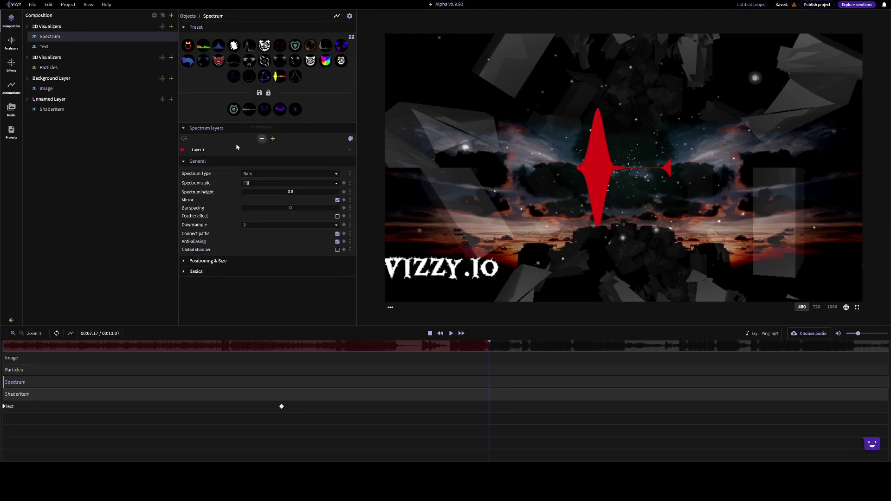
left_click(249, 173)
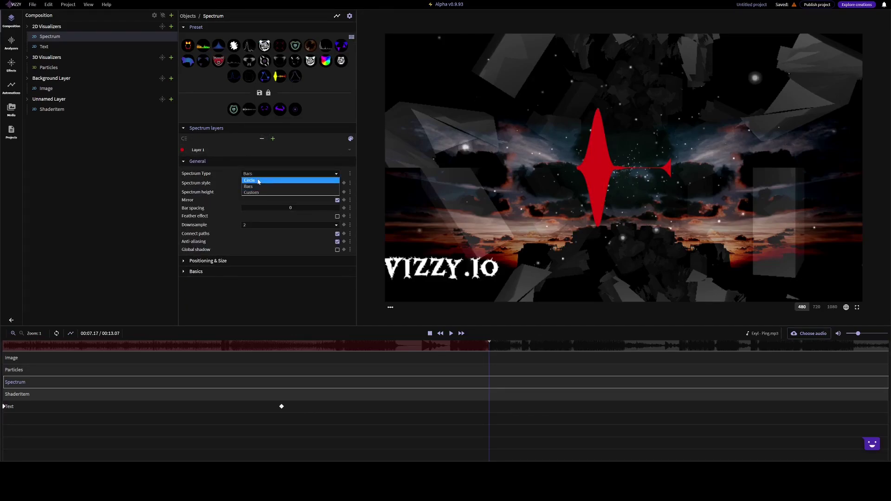
left_click(257, 183)
Step: Turn the filled spectrum into radial lines and colour Layer 1 purple
scroll(320, 210, "down", 1)
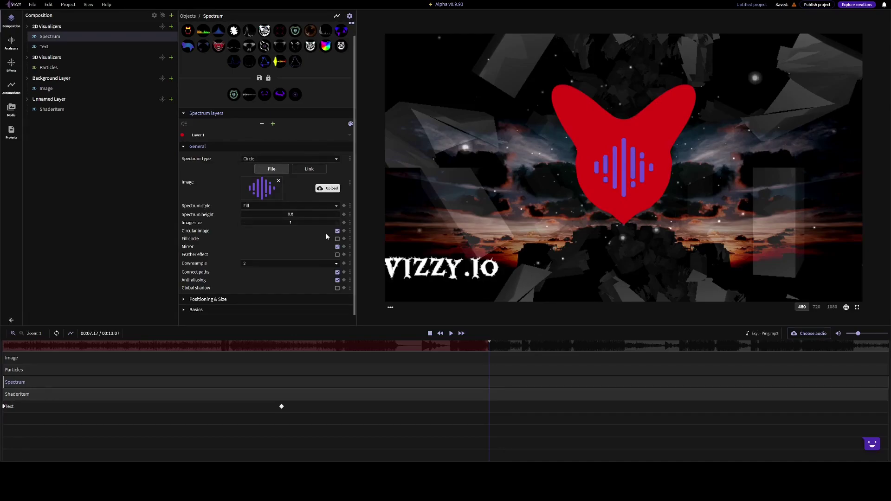
left_click(337, 254)
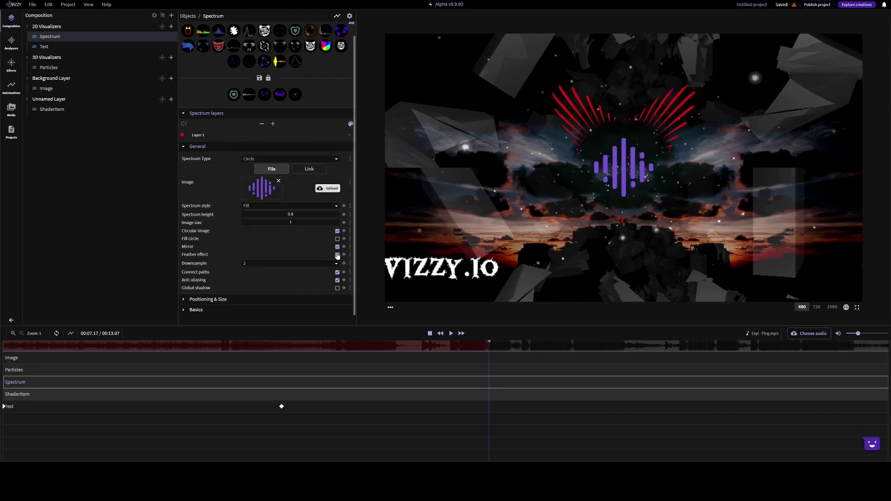
left_click(218, 135)
left_click(338, 176)
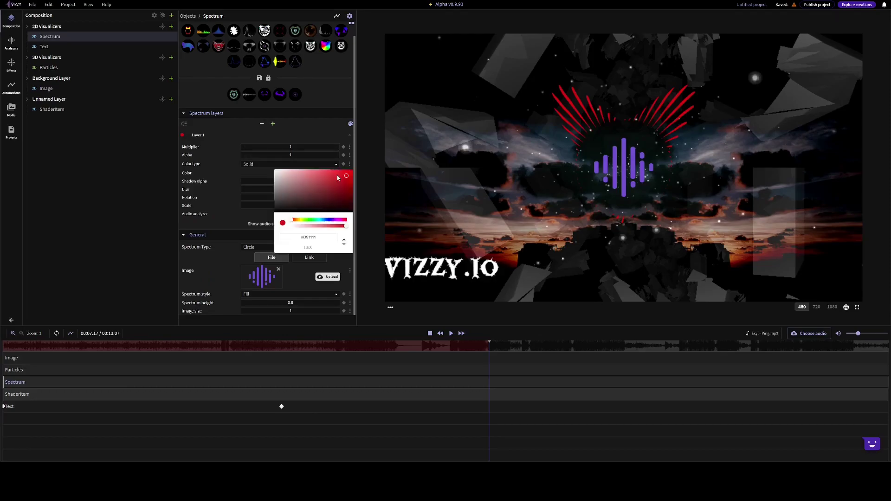
left_click(332, 218)
left_click(315, 135)
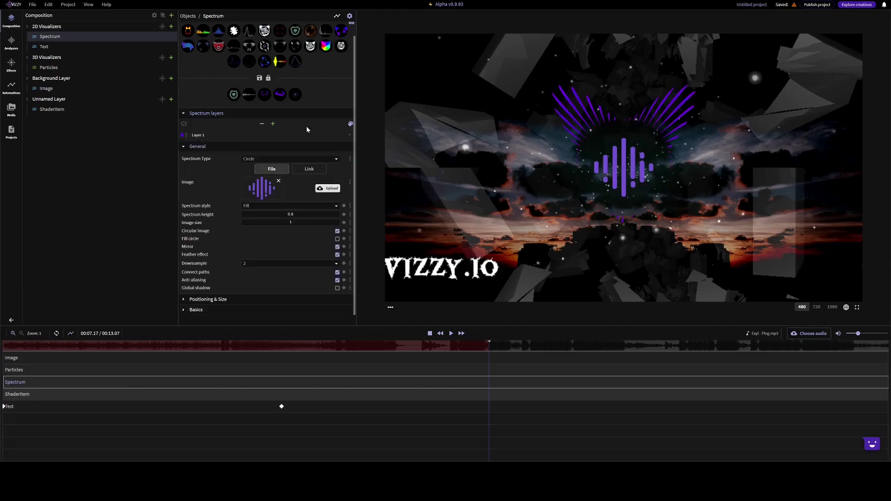
Step: Set Color Shift to Darken at 0.45 and add more spectrum layers
left_click(350, 123)
left_click(314, 142)
left_click_drag(285, 167, 298, 166)
left_click(293, 124)
left_click(272, 124)
left_click(272, 124)
left_click(273, 123)
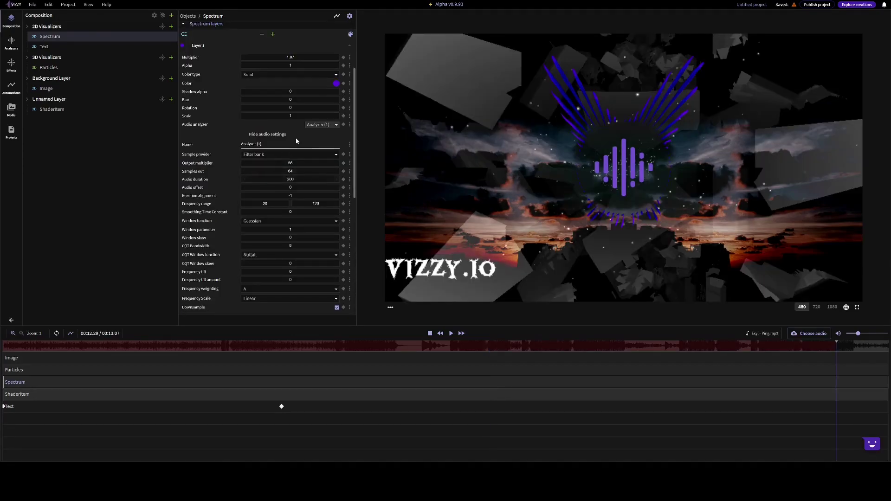
Step: Inspect Layer 1's audio analyzer and the Default analyzer settings, keeping Analyzer (1)
left_click(321, 125)
left_click(321, 126)
left_click(267, 134)
left_click(267, 134)
left_click(11, 42)
left_click(86, 32)
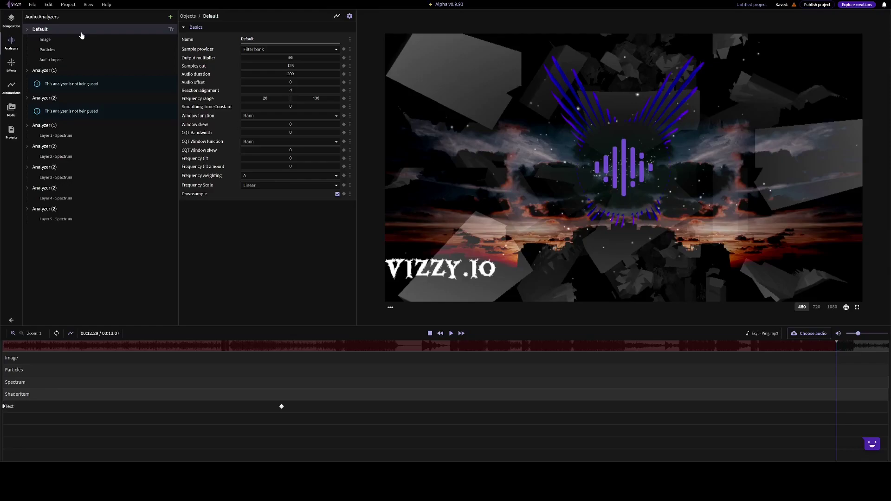
left_click(90, 135)
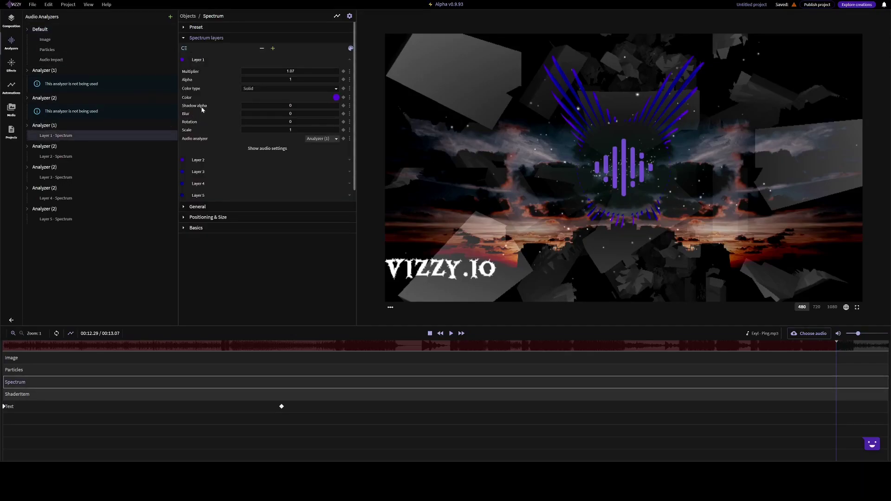
left_click(265, 149)
Step: Set Layer 1's frequency range to 16–337, raise the output multiplier slightly, and add about 12 frequency tilt
scroll(303, 183, "down", 1)
double_click(315, 166)
type("349")
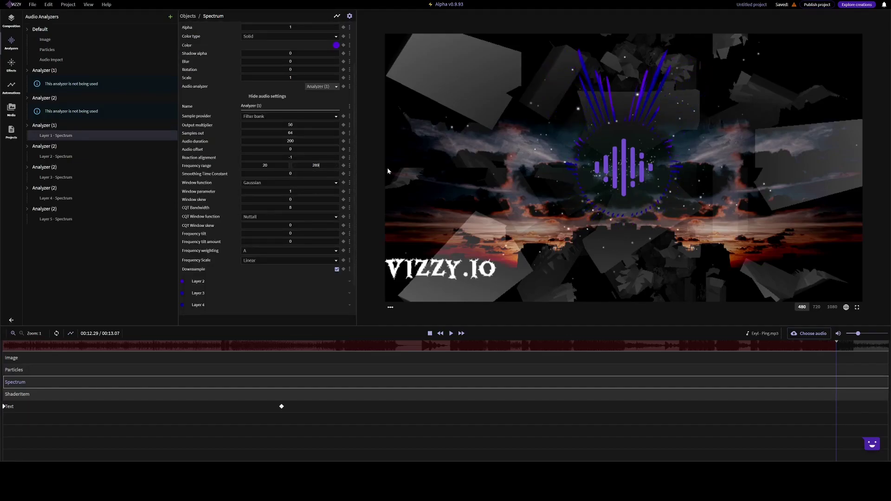
double_click(276, 165)
type("45")
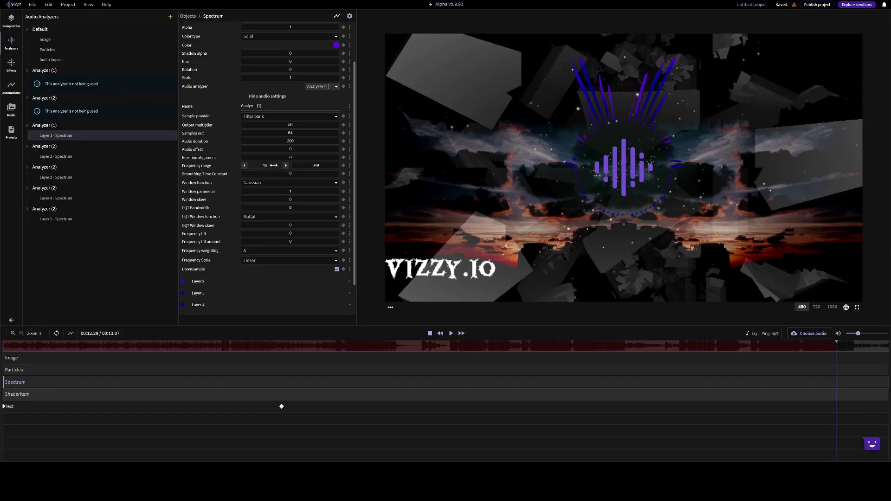
left_click_drag(276, 165, 317, 164)
left_click_drag(295, 125, 302, 124)
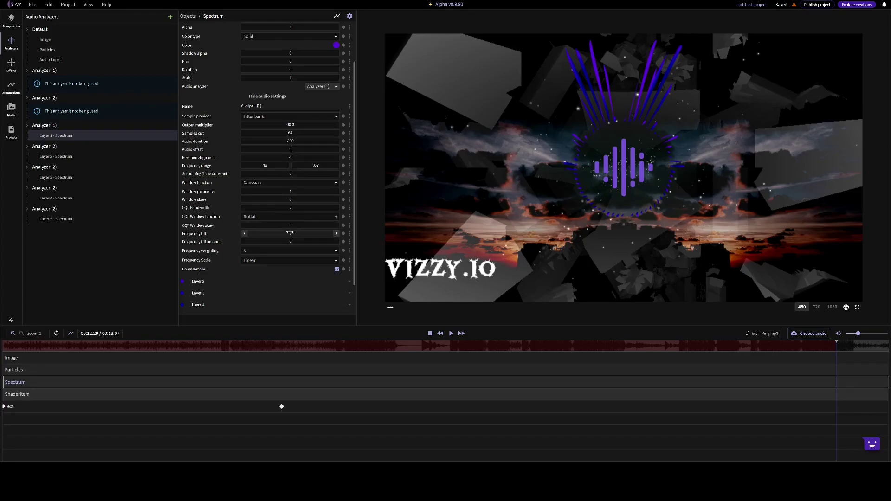
mouse_move(291, 233)
left_mouse_down()
mouse_move(294, 225)
mouse_move(299, 239)
left_mouse_up()
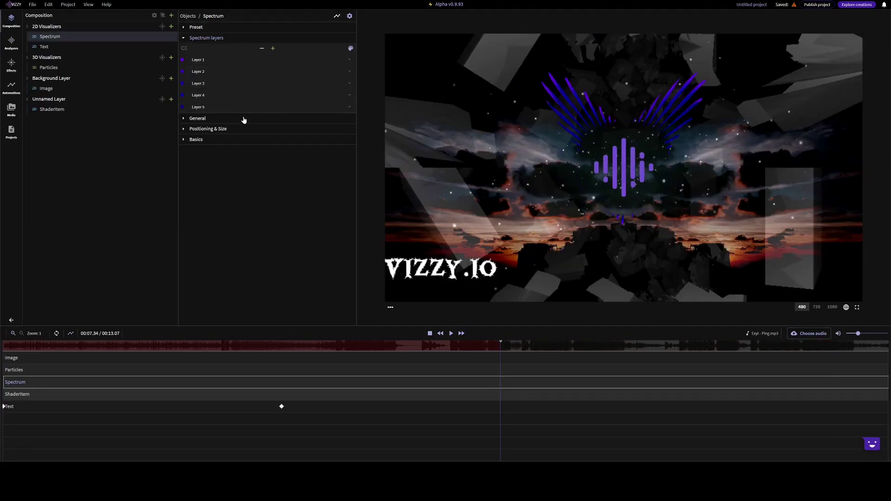
Step: Switch the spectrum to the Custom type and draw a triangular path on the gridded canvas
left_click(229, 119)
left_click(264, 132)
left_click(264, 142)
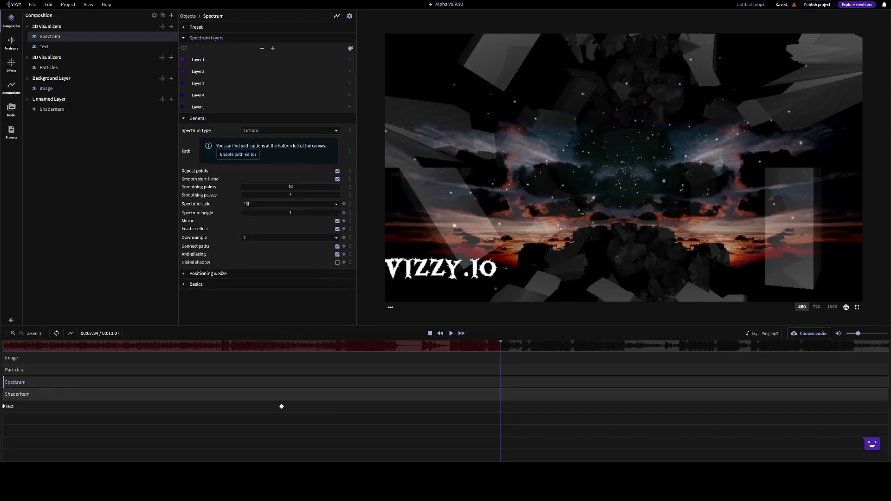
left_click(250, 155)
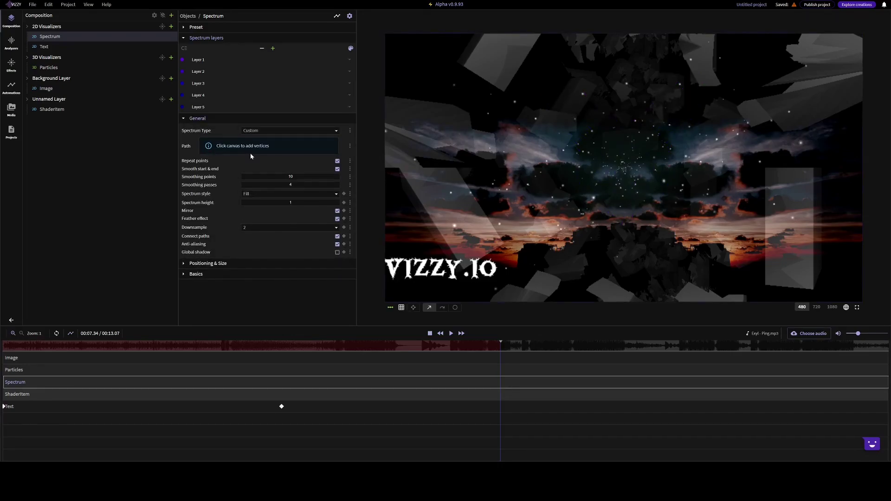
left_click(402, 307)
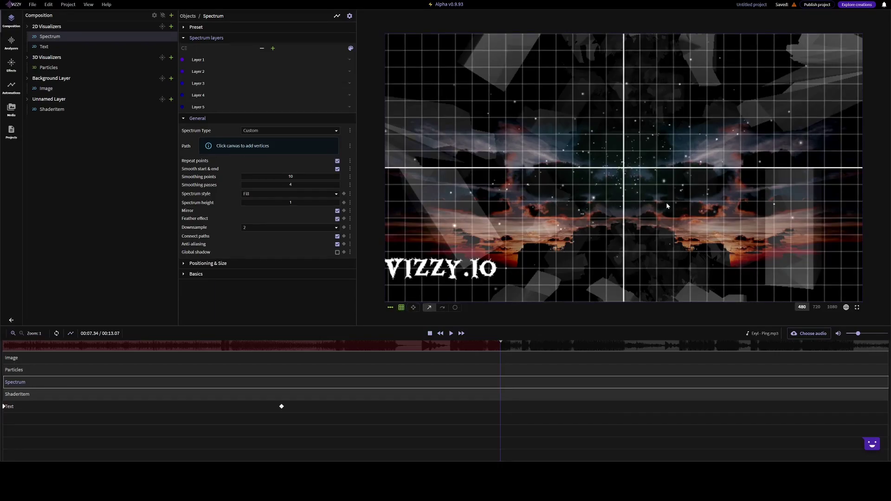
left_click(708, 201)
left_click(625, 85)
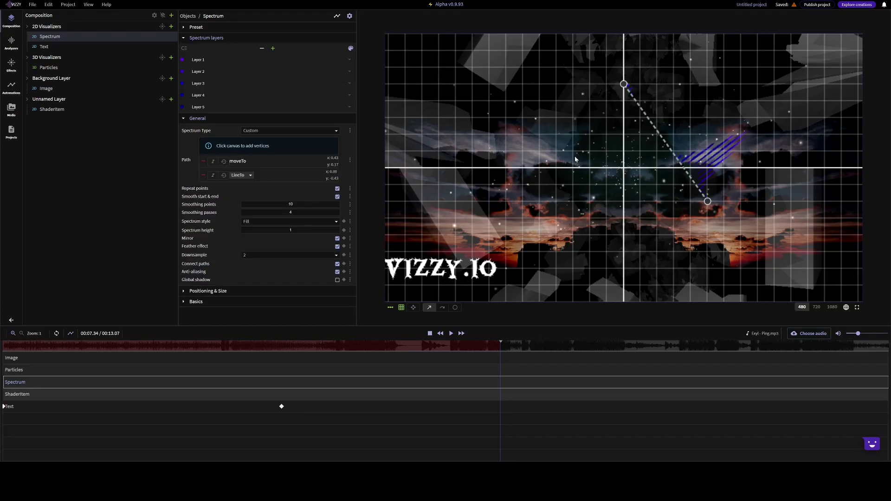
left_click(539, 202)
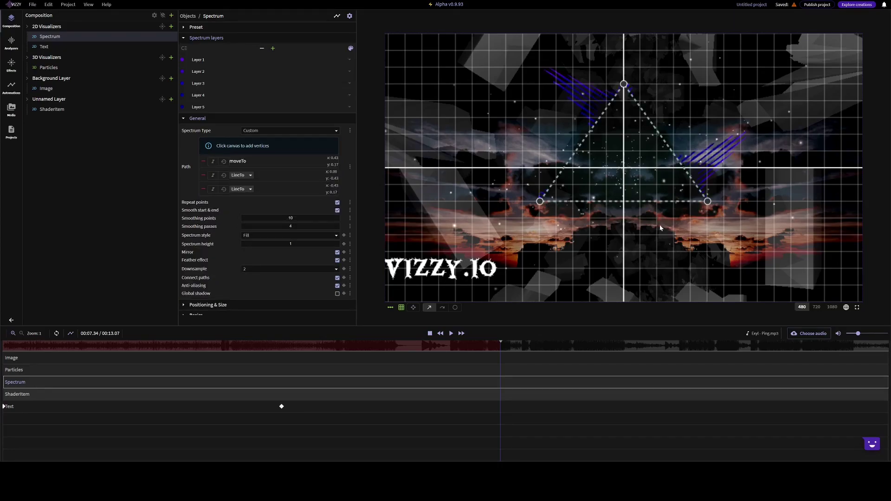
left_click(690, 204)
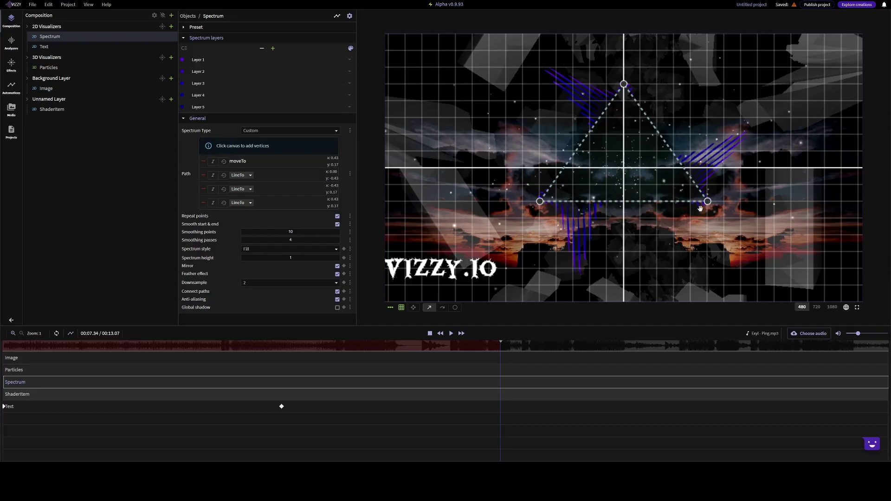
Step: Shift the triangle spectrum slightly up and right, then turn off path editing
left_click(411, 309)
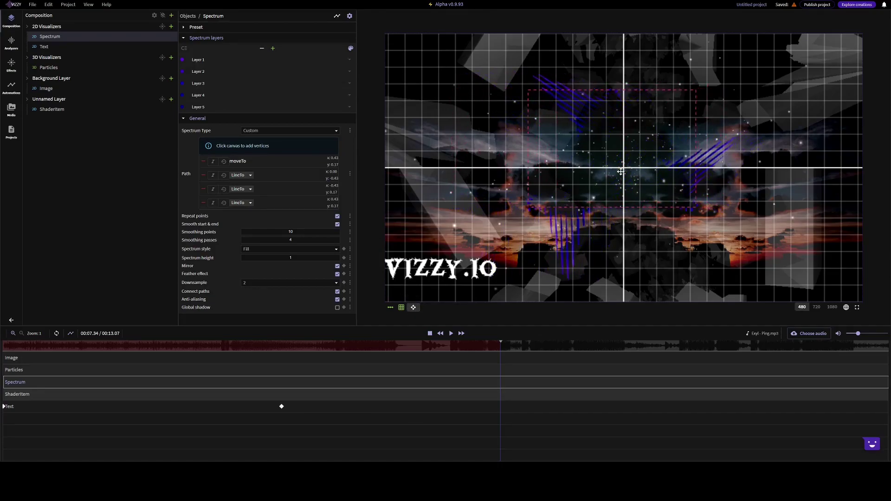
left_click_drag(620, 171, 632, 166)
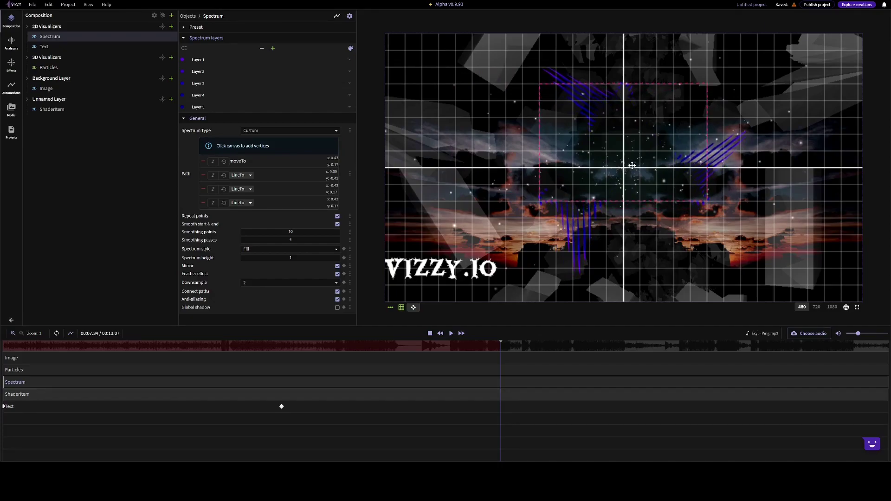
left_click(390, 309)
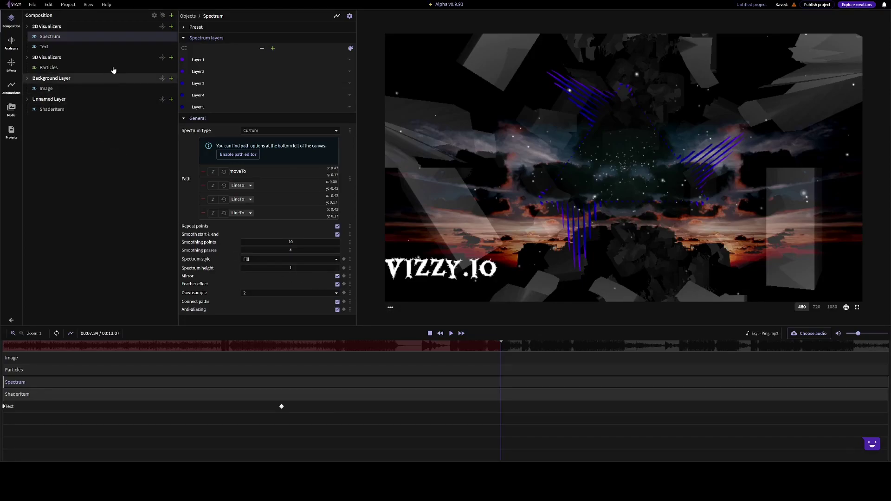
Step: From the Effects list, add Camera Shake (amplitude 8, rotation 2, frequency 1.5) to the Background Layer
left_click(162, 27)
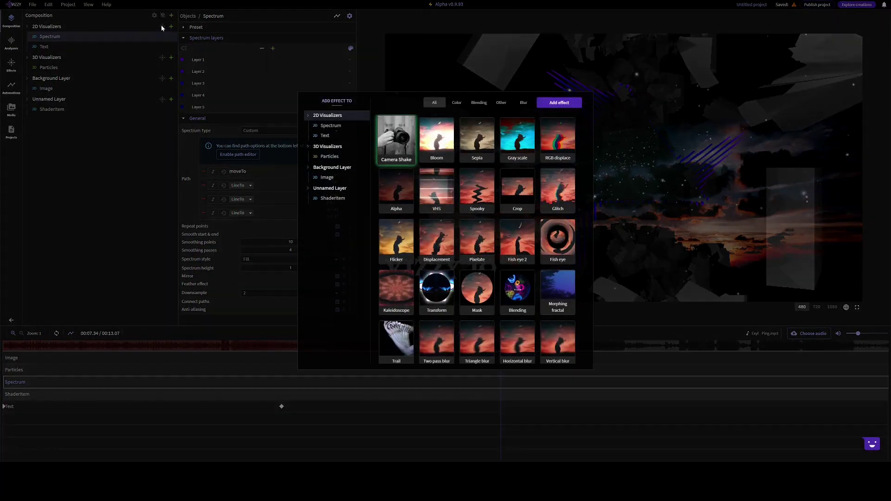
left_click(133, 134)
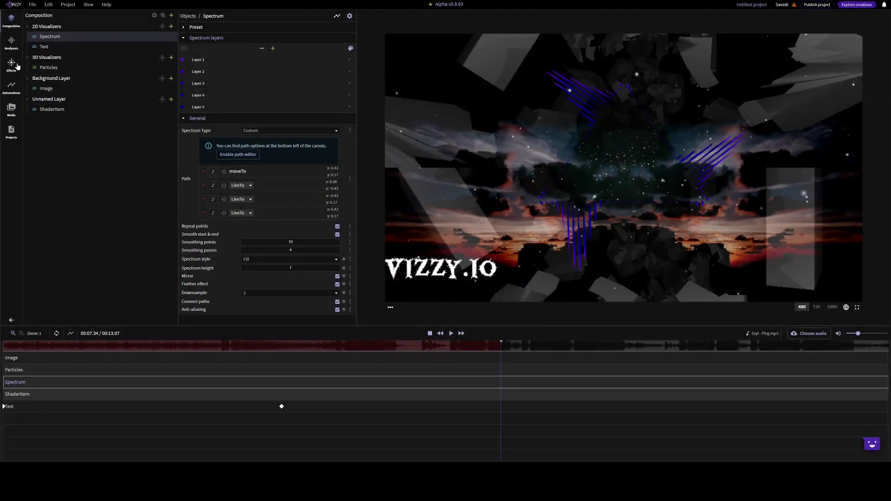
left_click(20, 64)
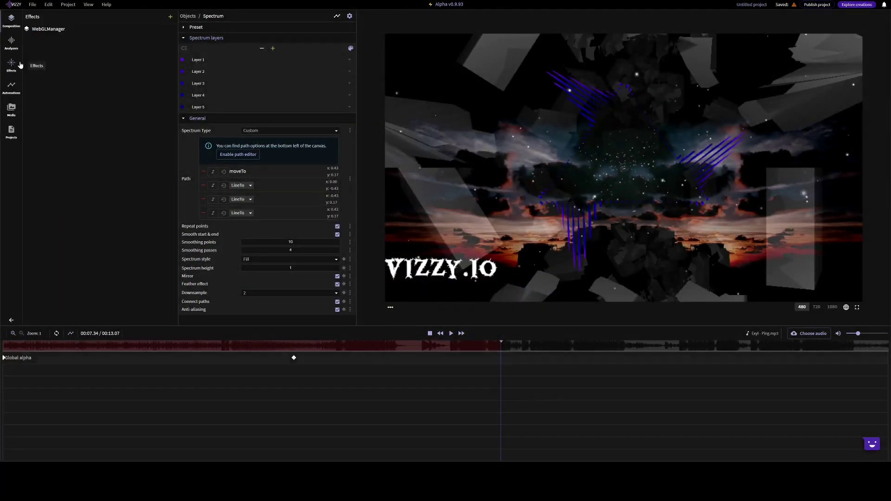
left_click(171, 17)
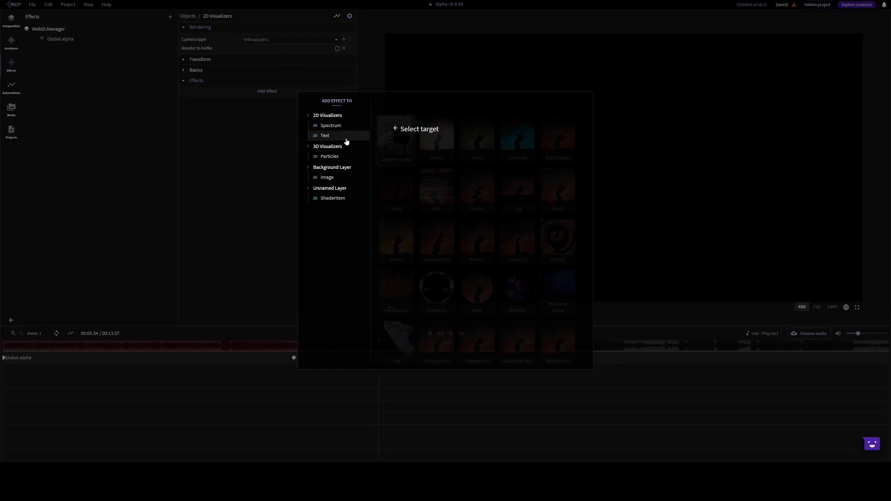
left_click(346, 116)
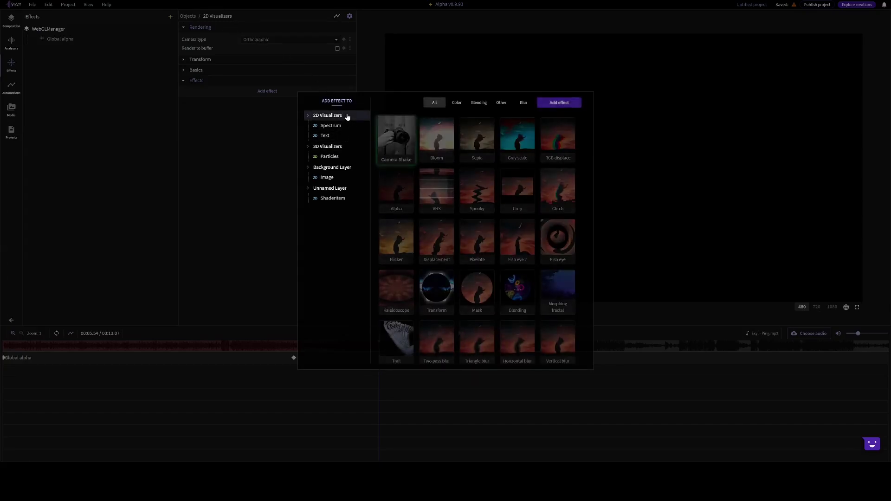
left_click(336, 140)
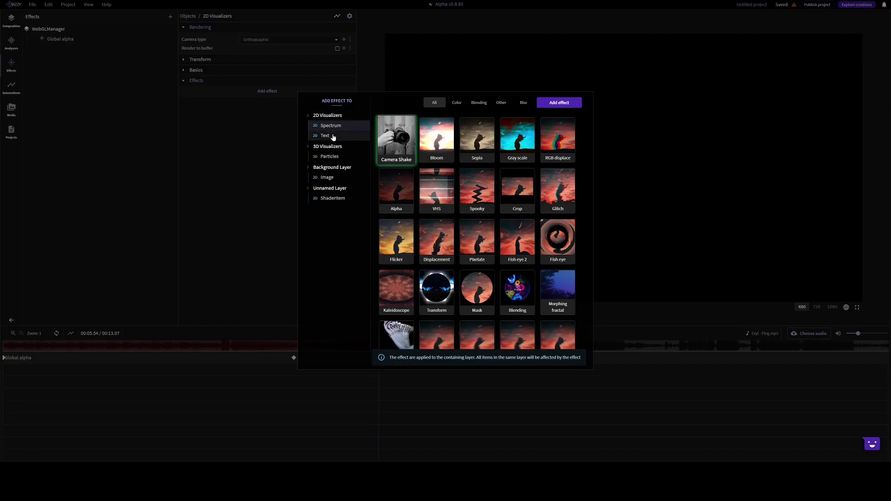
left_click(334, 137)
left_click(336, 167)
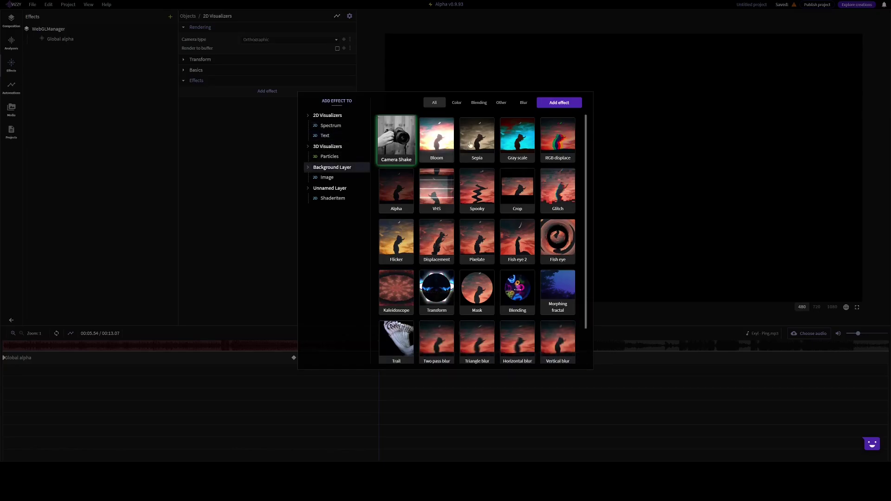
left_click(555, 105)
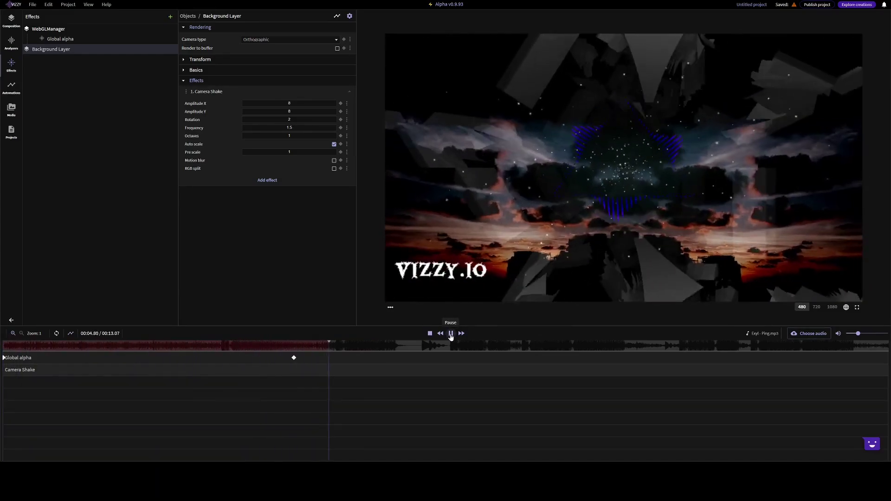
Step: Set the Camera Shake amplitudes to 2.5 horizontally and 7 vertically
left_click(289, 103)
type("27.9")
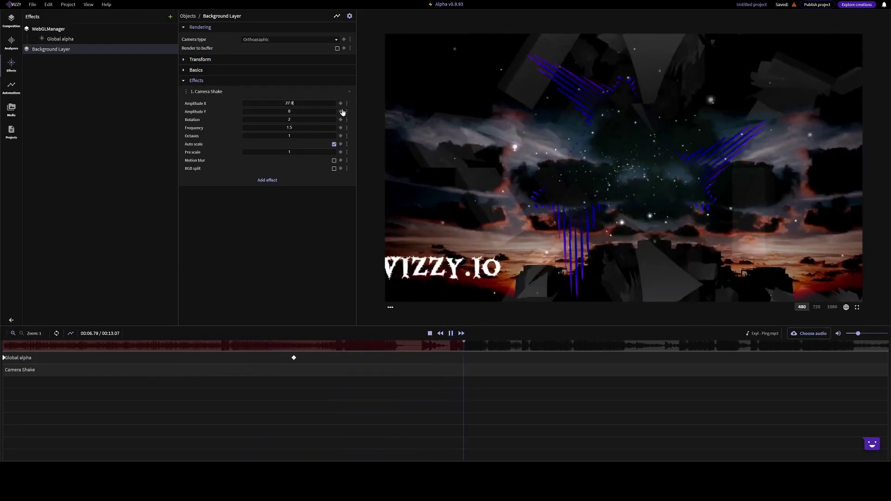
left_click(335, 111)
type("30")
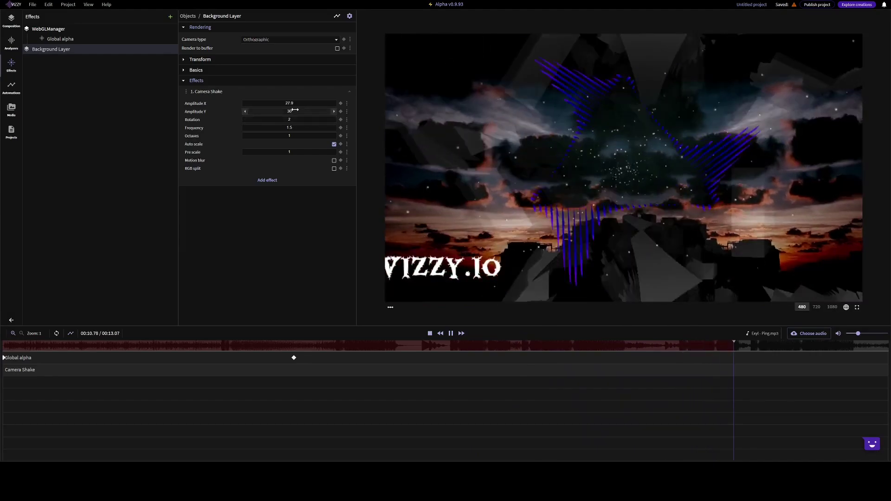
left_click_drag(295, 103, 210, 107)
left_click_drag(279, 112, 217, 114)
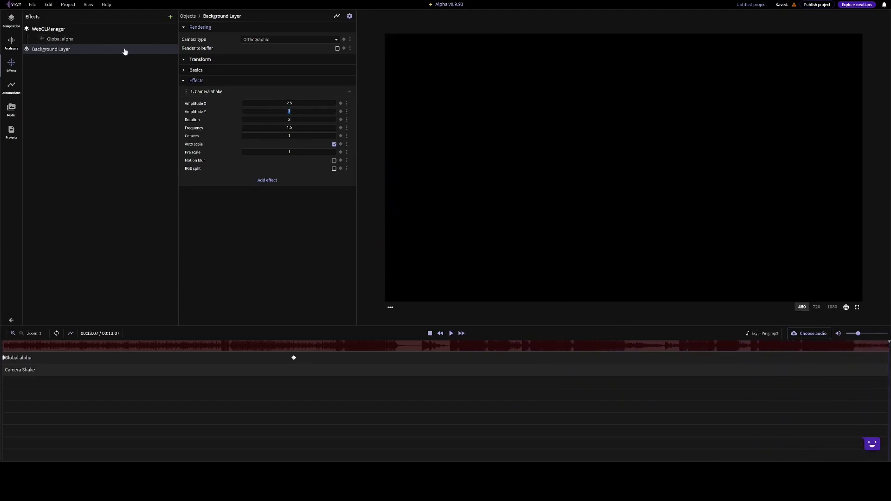
Step: Add a Kaleidoscope effect to the Background Layer and increase its segment count
left_click(169, 18)
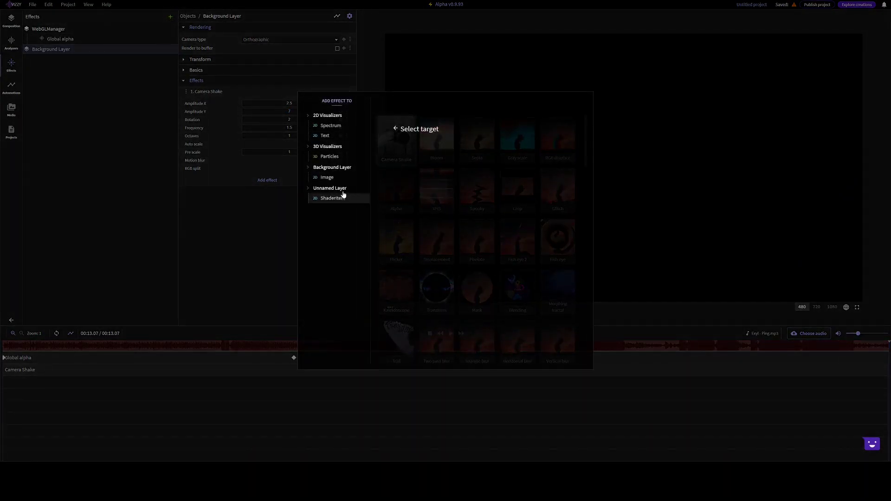
left_click(339, 170)
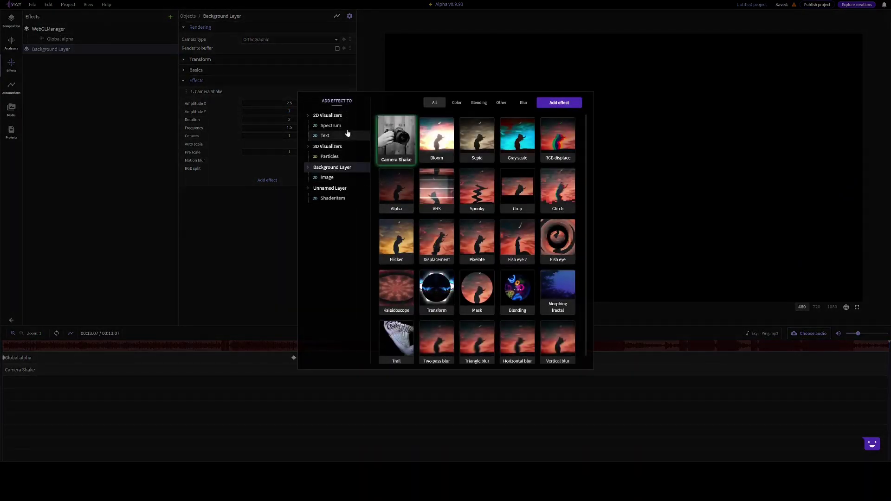
left_click(401, 281)
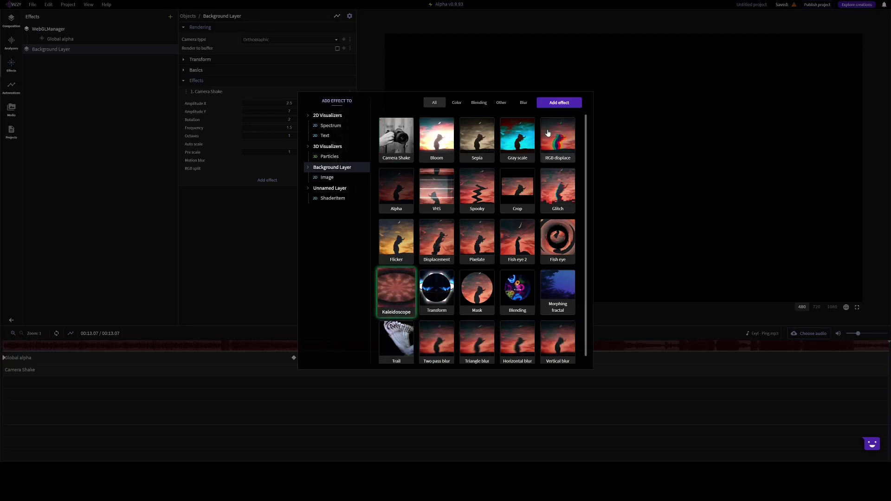
left_click(559, 102)
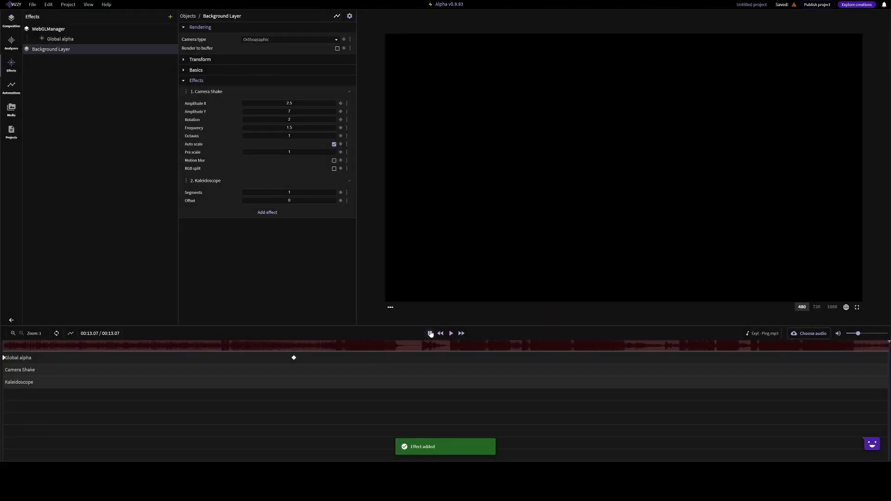
left_click(429, 333)
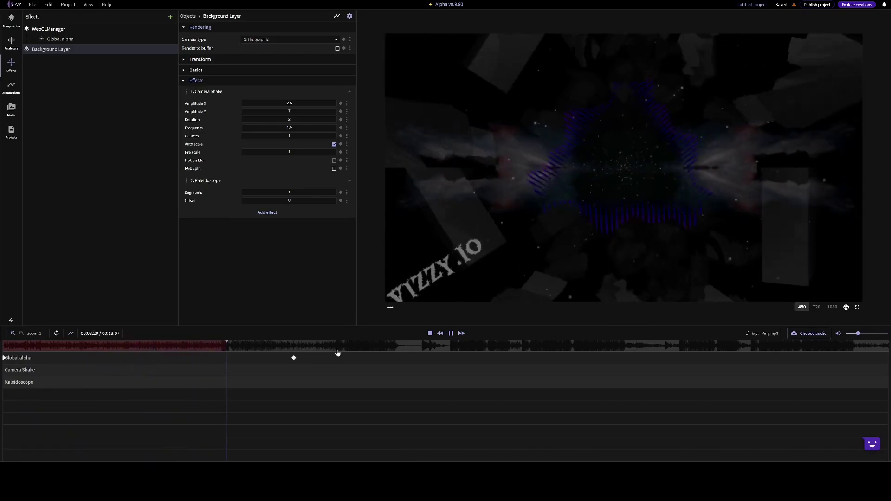
left_click_drag(253, 192, 281, 196)
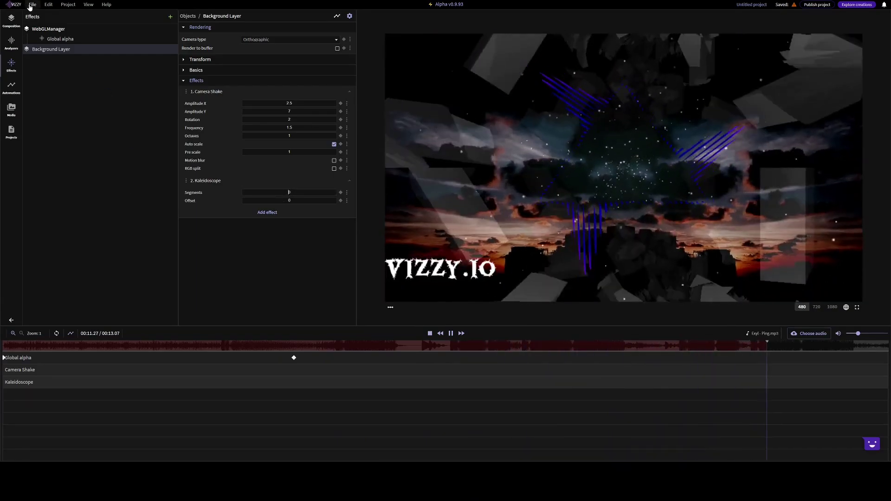
Step: Export the project as a 1280x720 (720p), 60 fps MP4 video
left_click(30, 4)
left_click(39, 16)
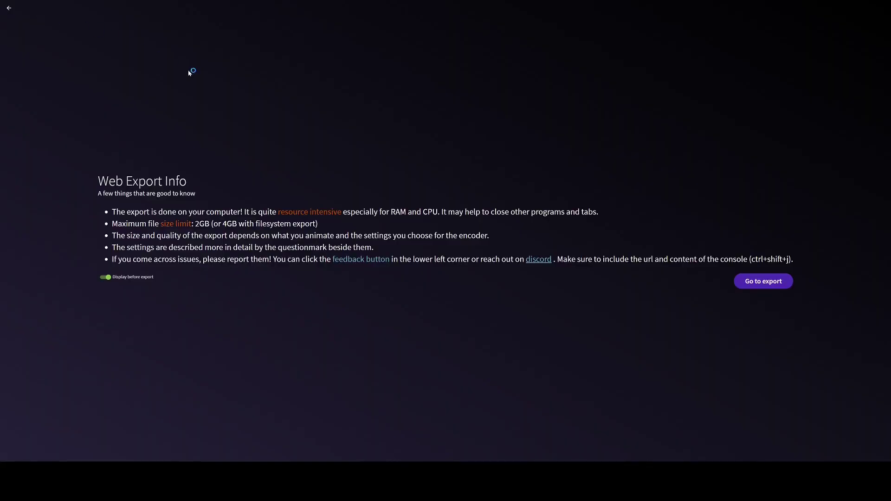
left_click(778, 281)
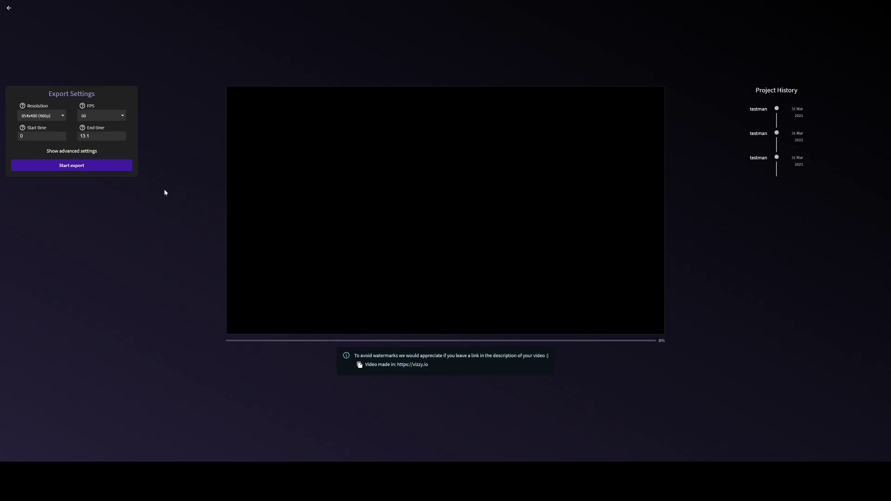
left_click(50, 116)
left_click(48, 131)
left_click(72, 152)
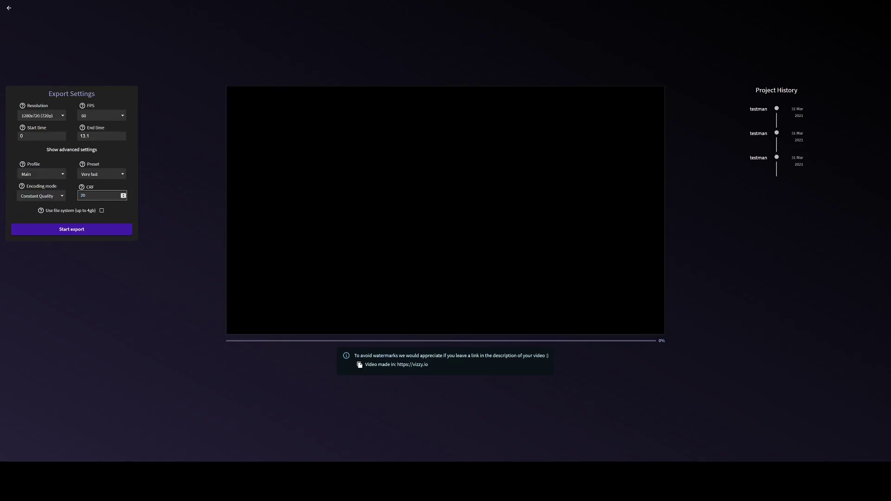
left_click(77, 231)
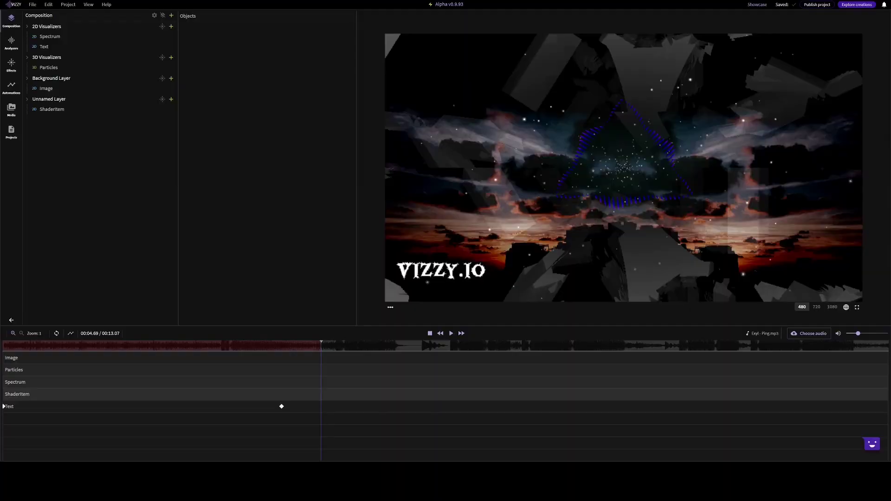
Step: Save the project and view the saved projects list
left_click(35, 5)
left_click(41, 28)
left_click(17, 132)
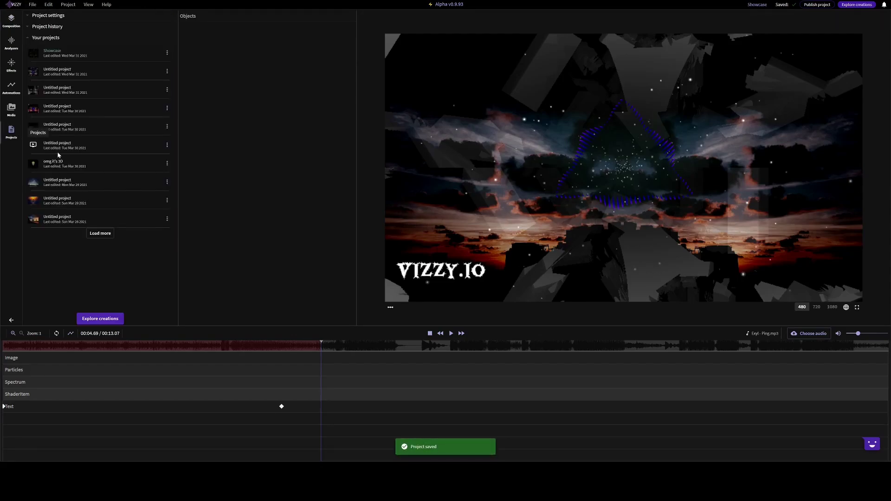
Step: Browse the community creations, then publish the project to the community page
left_click(110, 317)
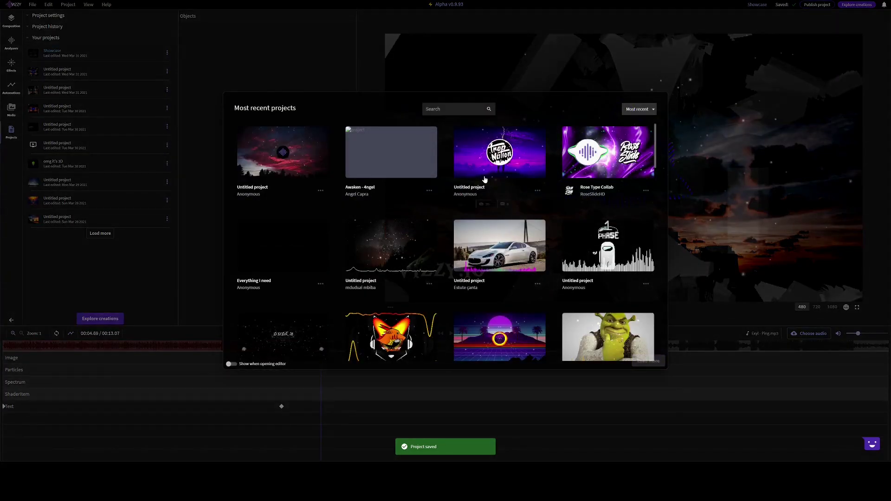
scroll(520, 195, "down", 5)
scroll(520, 195, "down", 15)
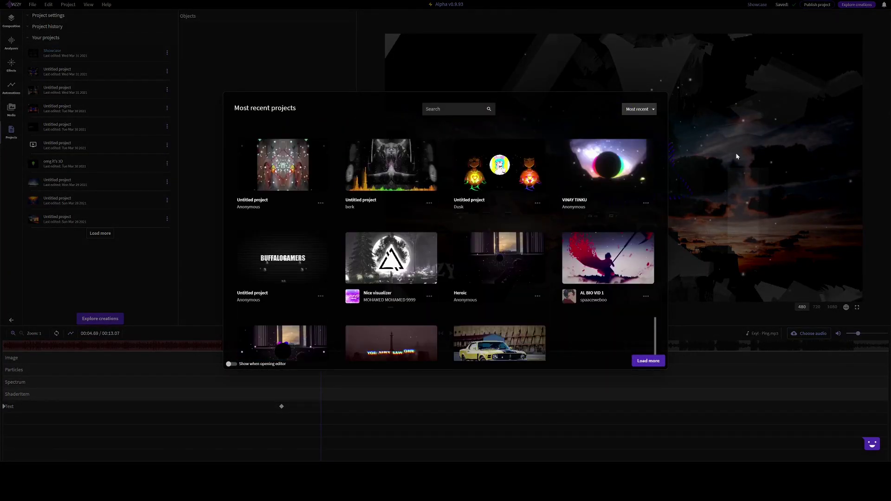
left_click(880, 102)
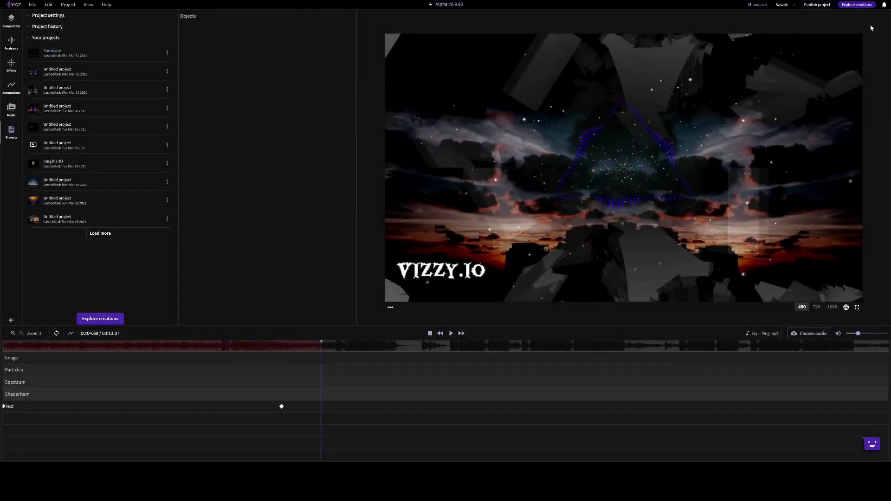
left_click(821, 5)
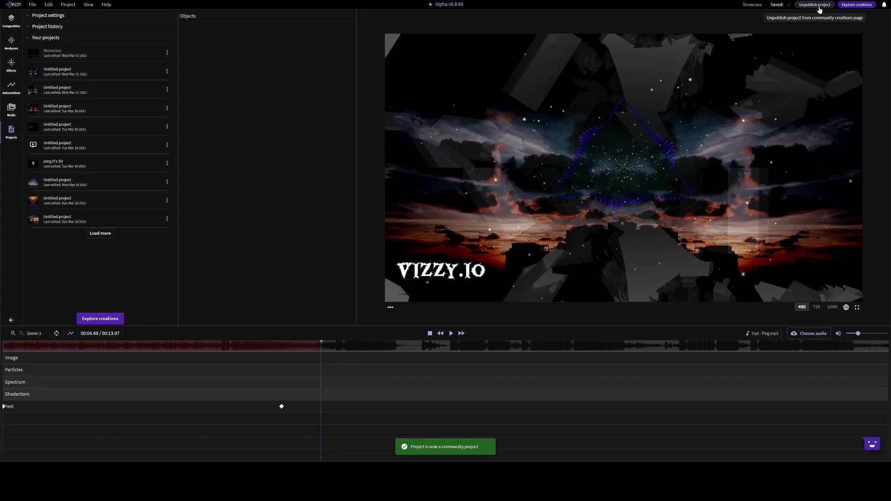